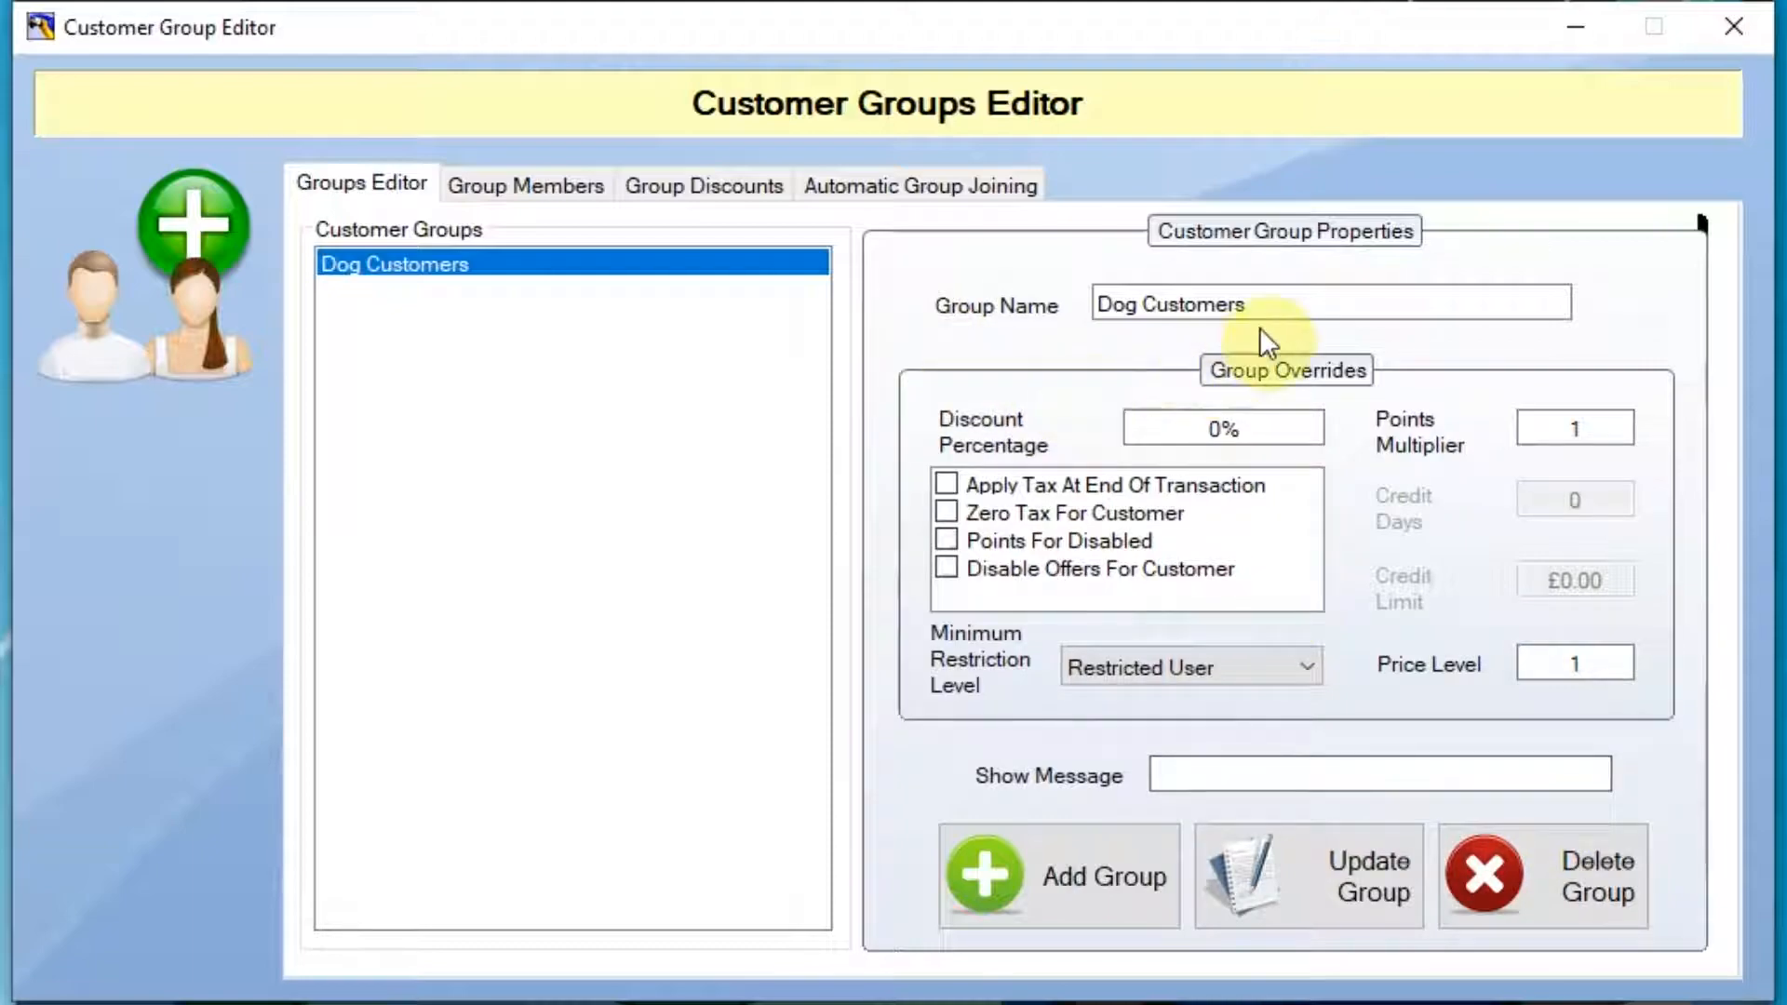
Add a new customer group named "Cat Customers", keeping the default group overrides.
drag(1137, 306, 949, 307)
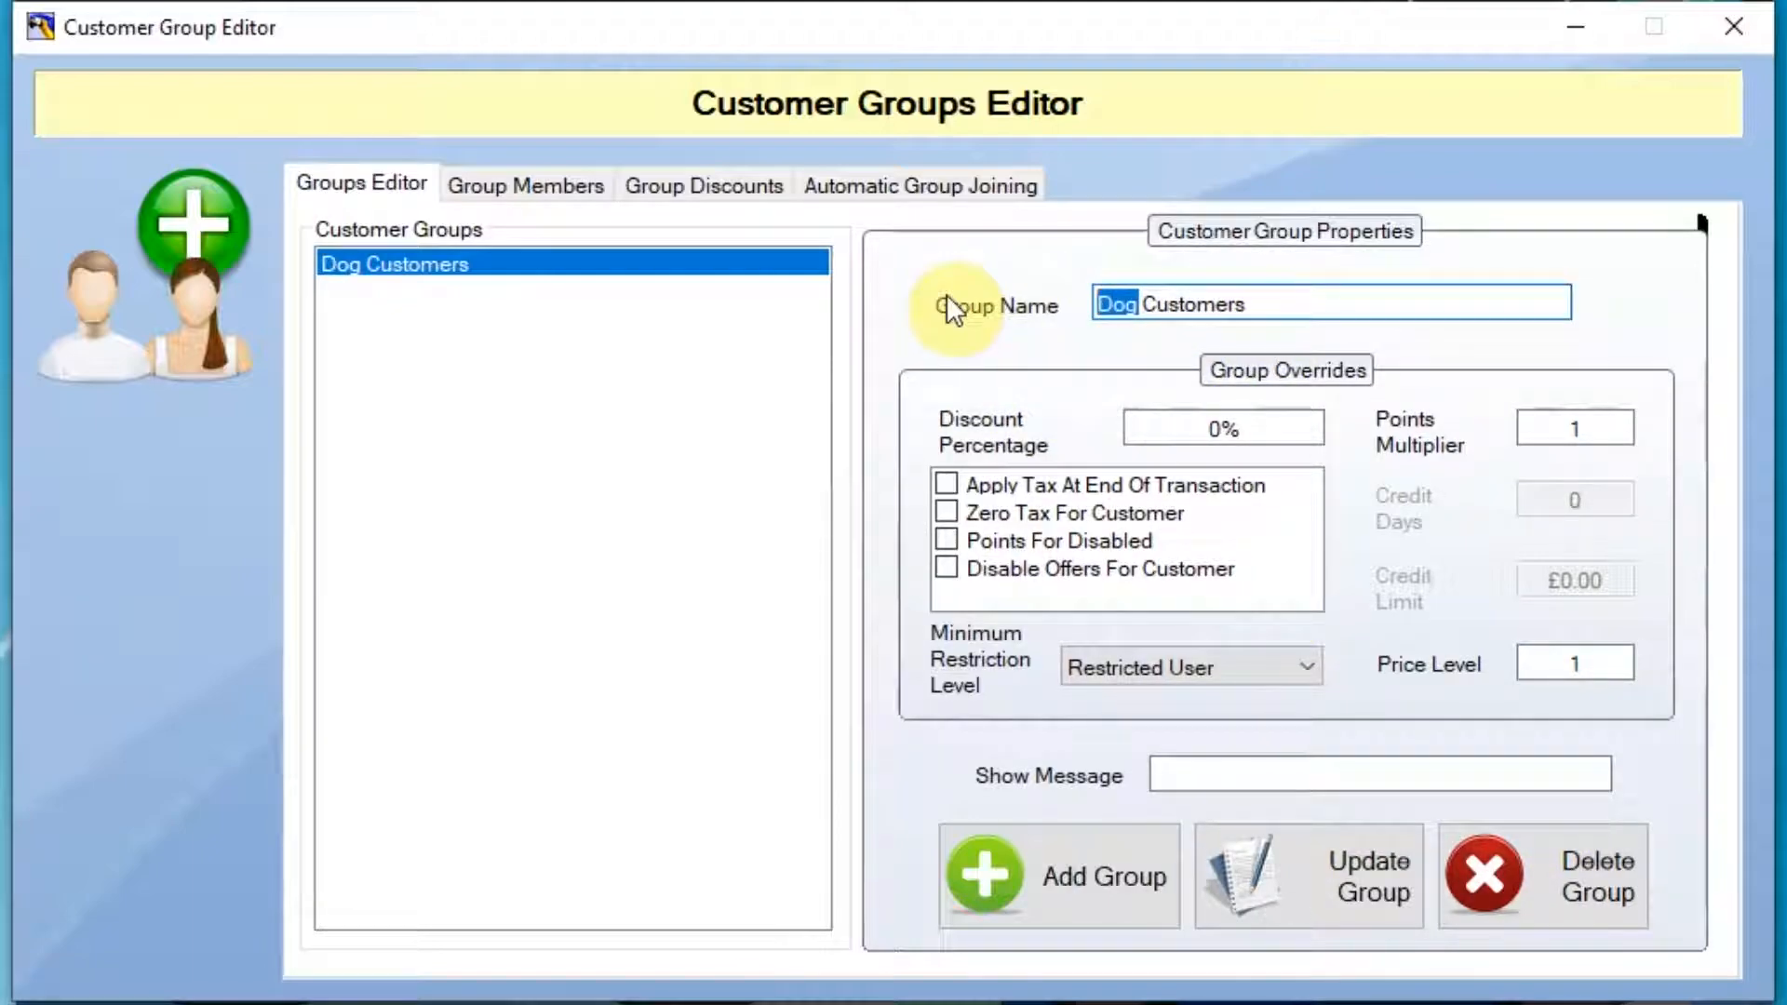
text(Cat)
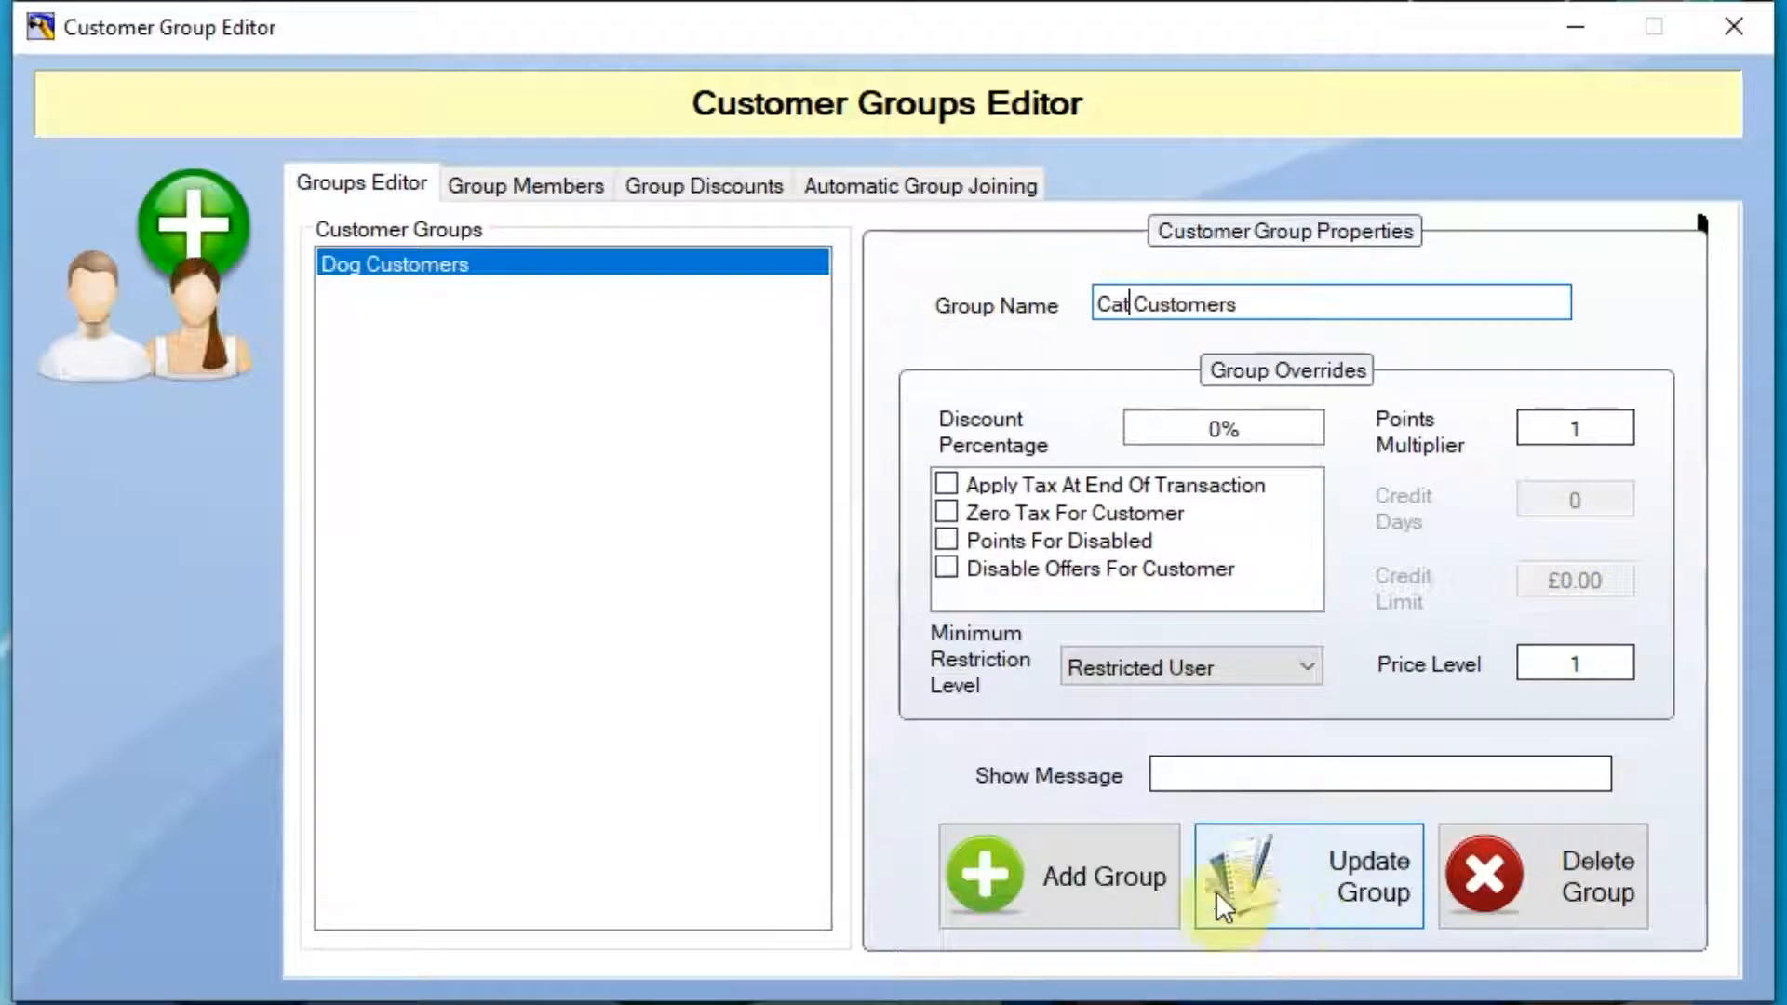
click(1126, 870)
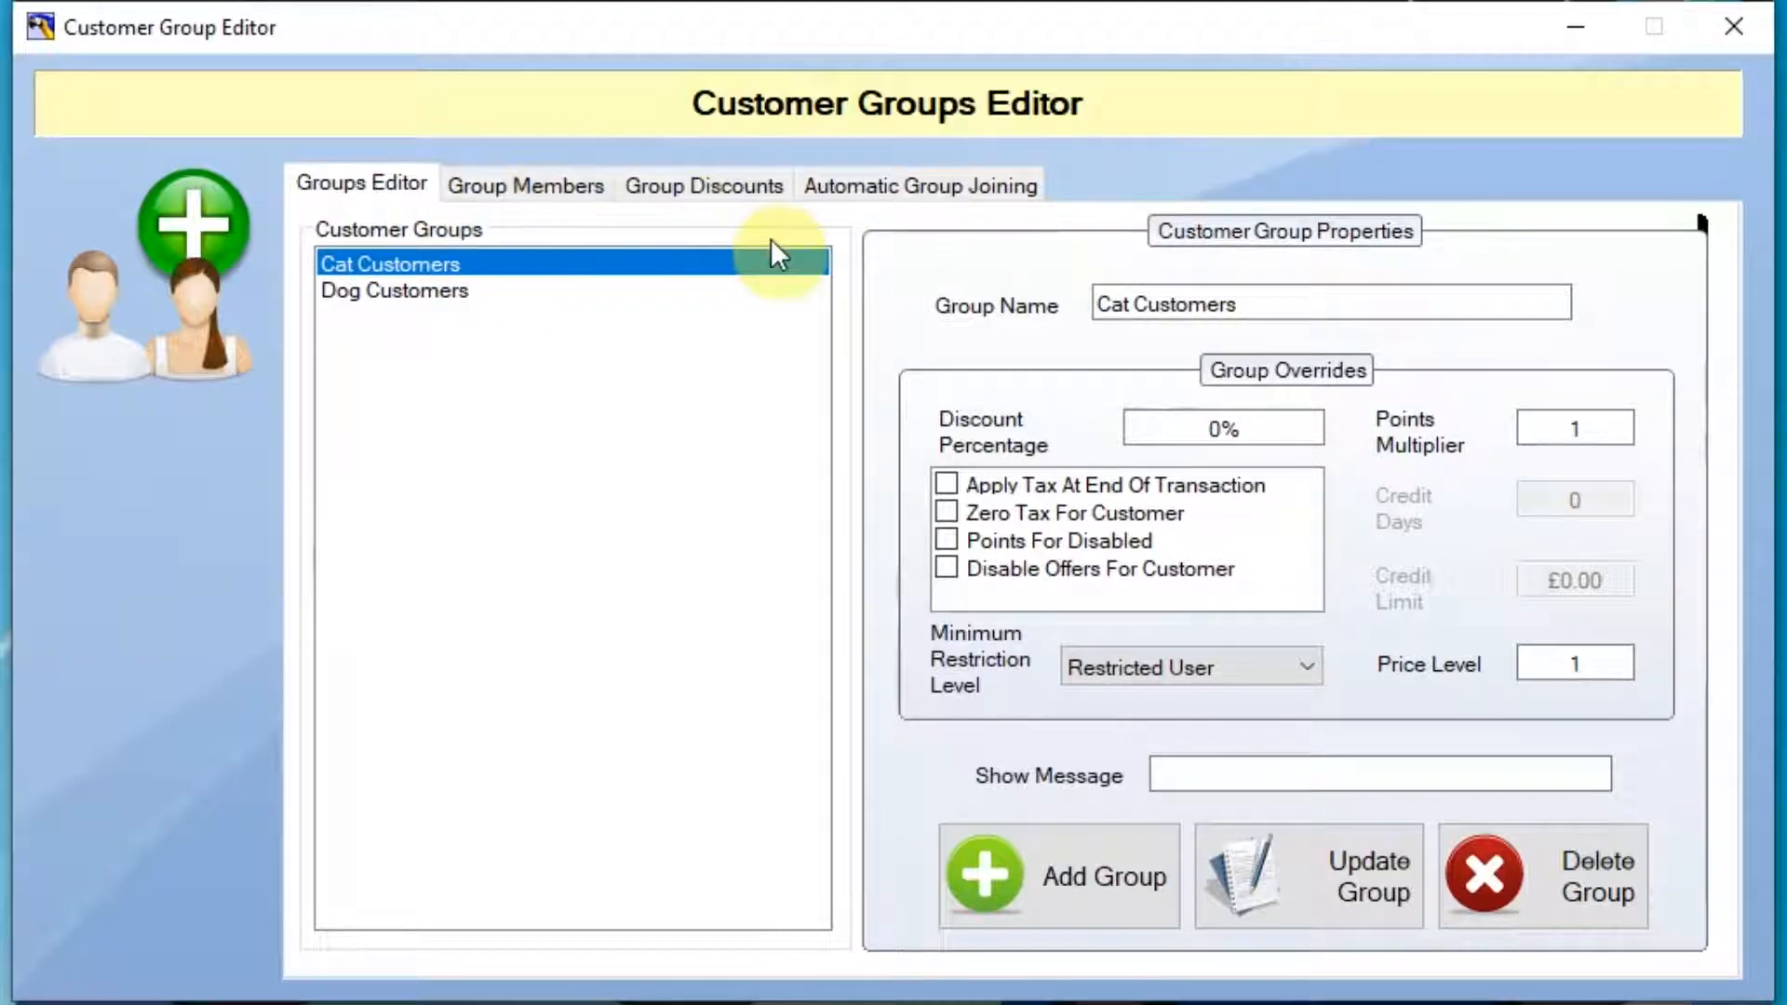
Review the members and group discounts of the Dog Customers group.
click(386, 290)
click(477, 192)
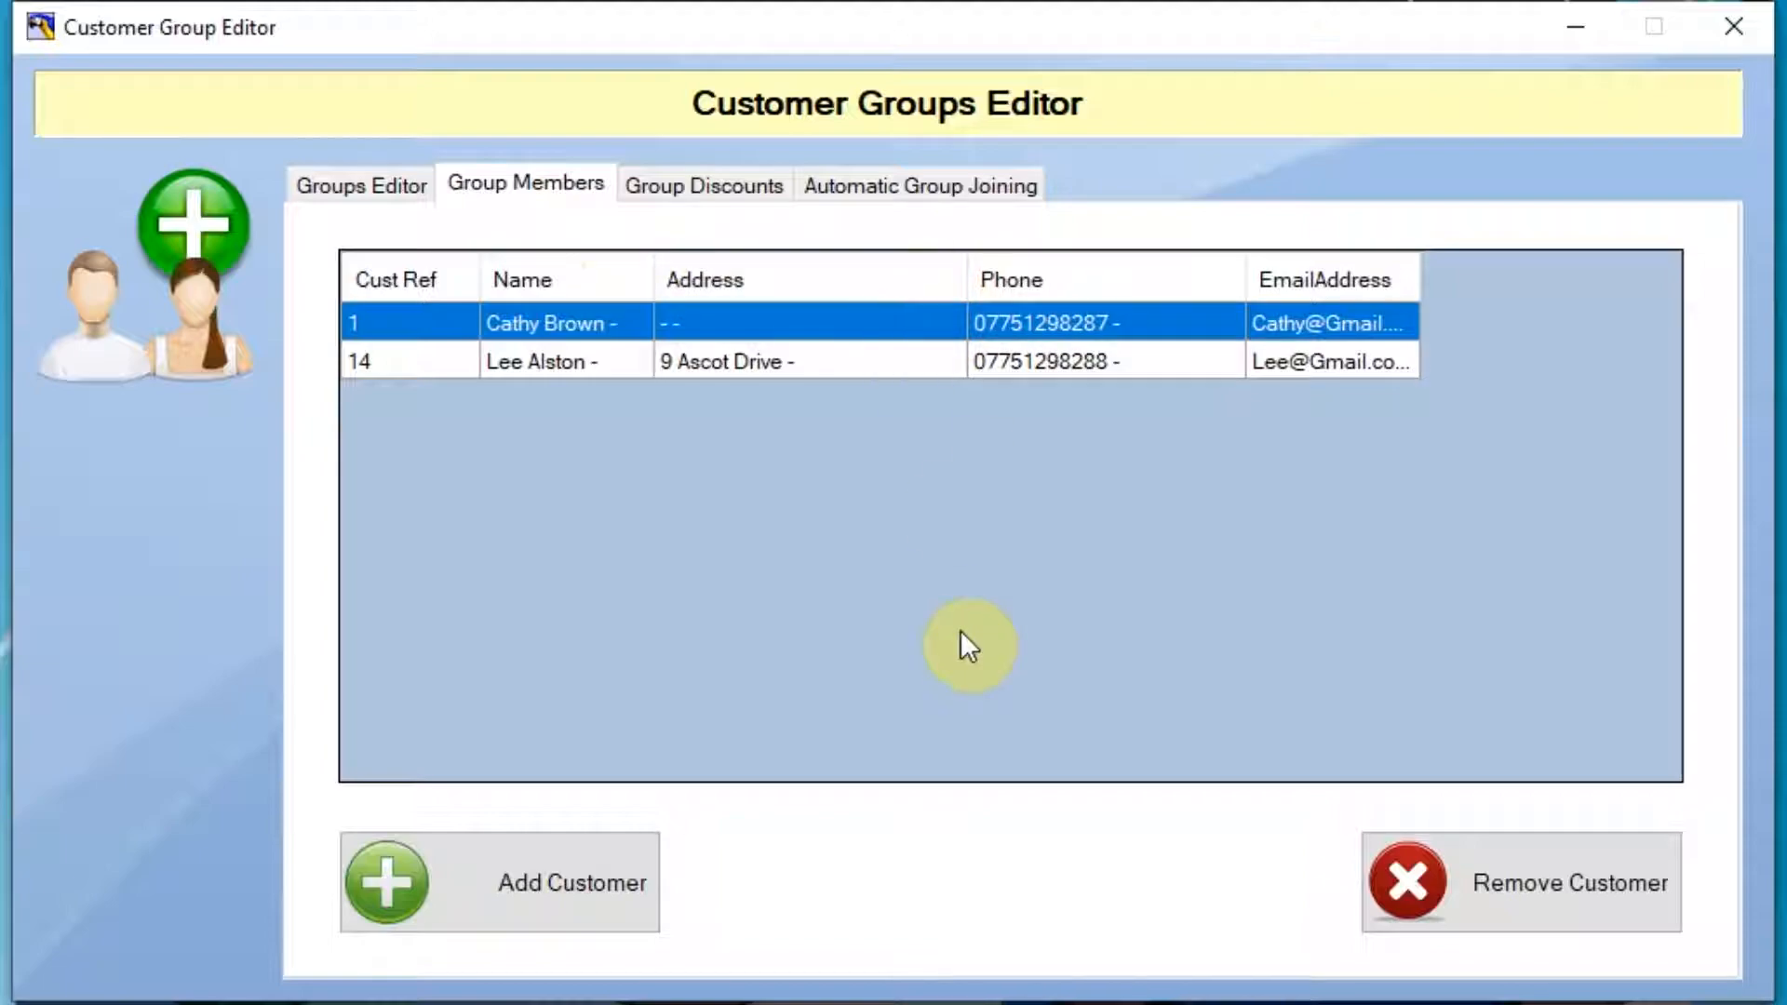
click(651, 187)
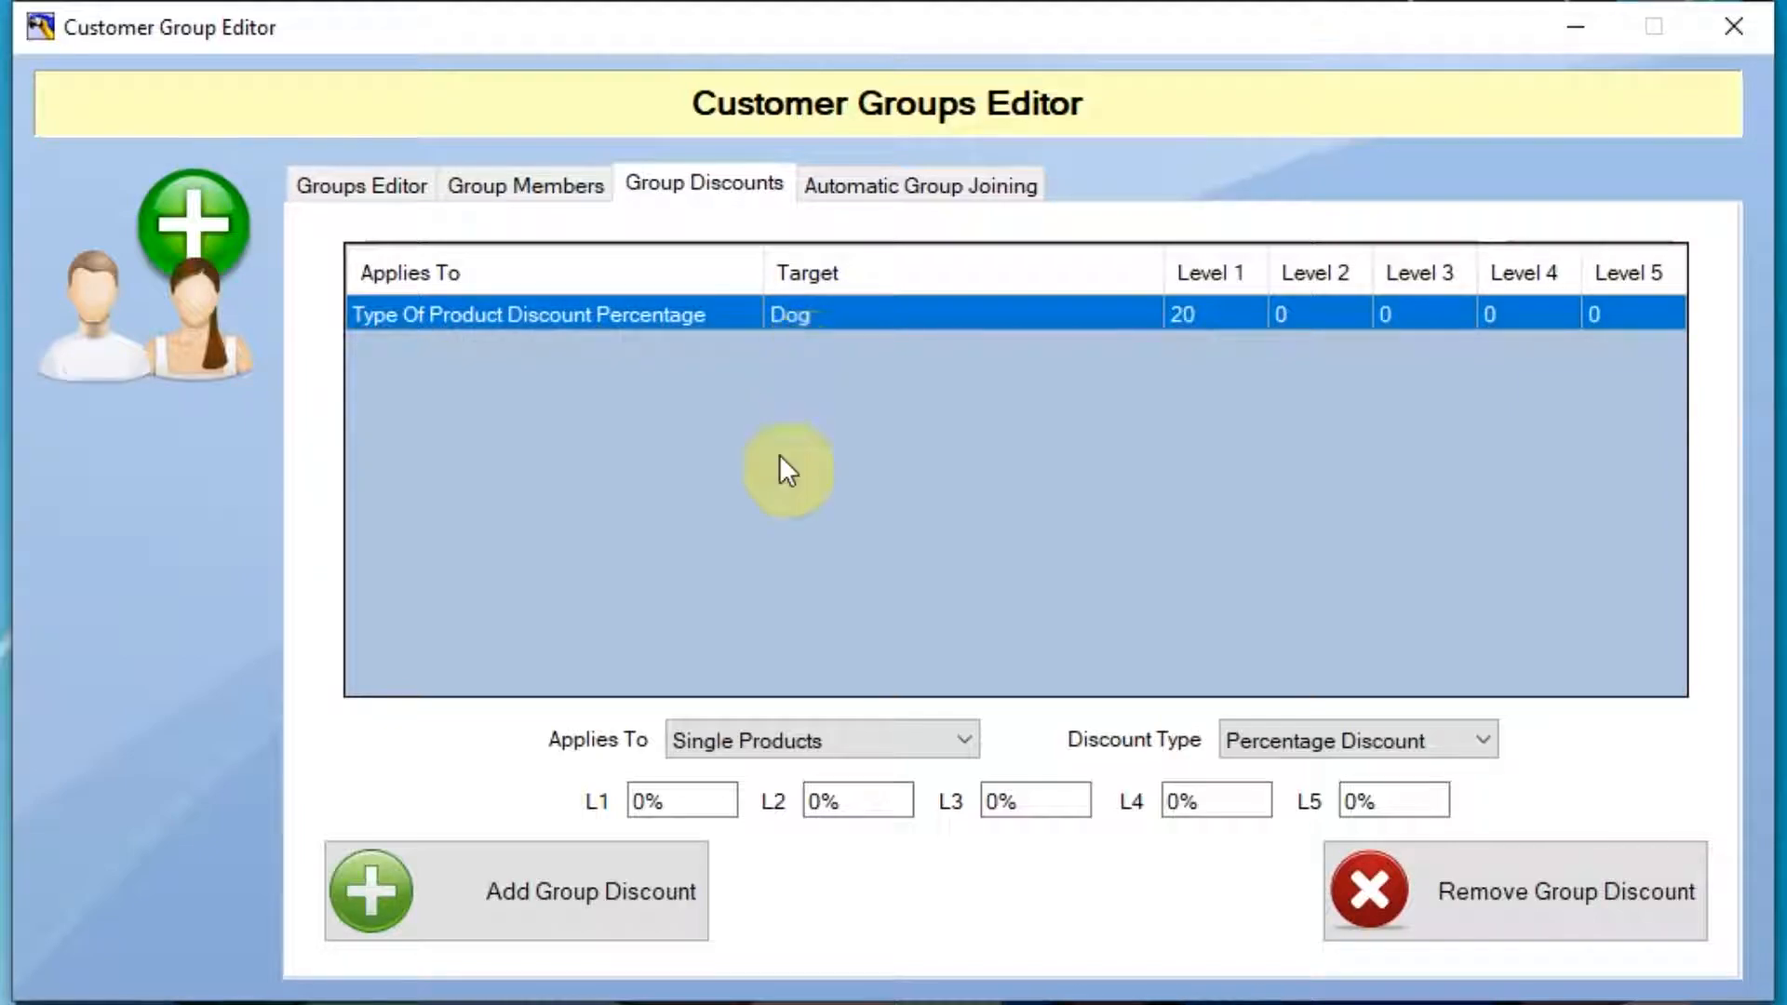
Examine the Applies To choices for group discounts and compare the New Price and Percentage Discount types.
click(773, 743)
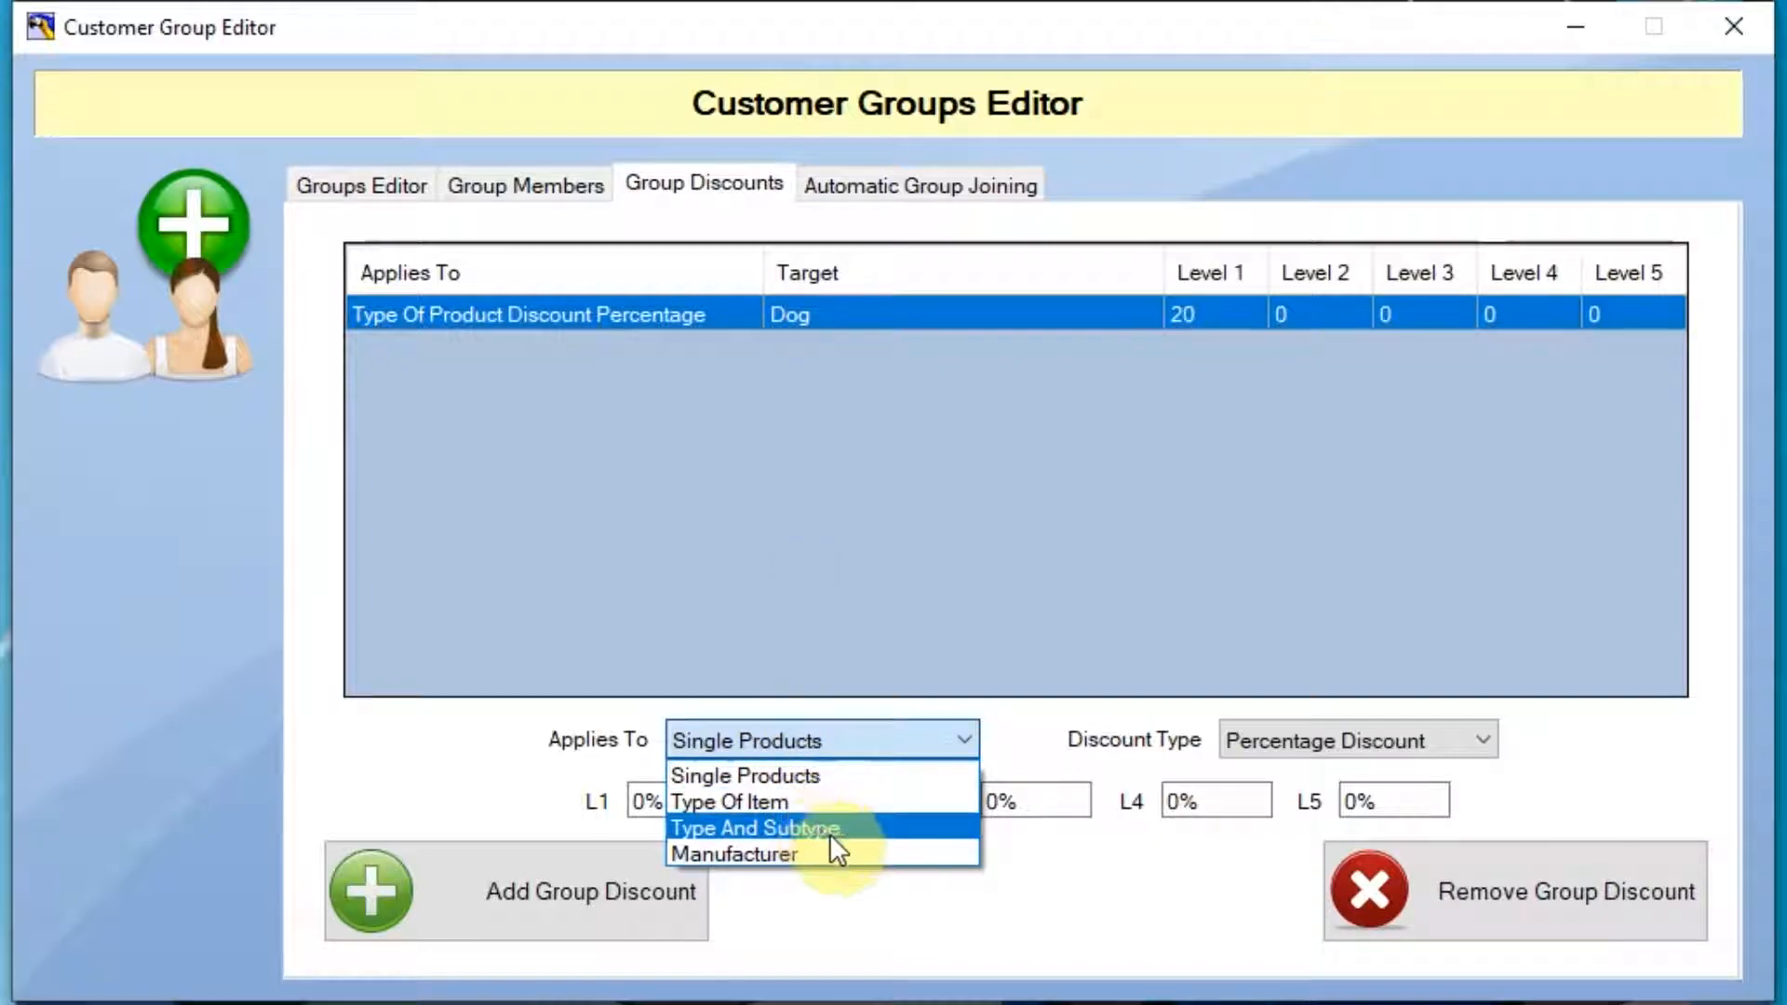
click(1015, 650)
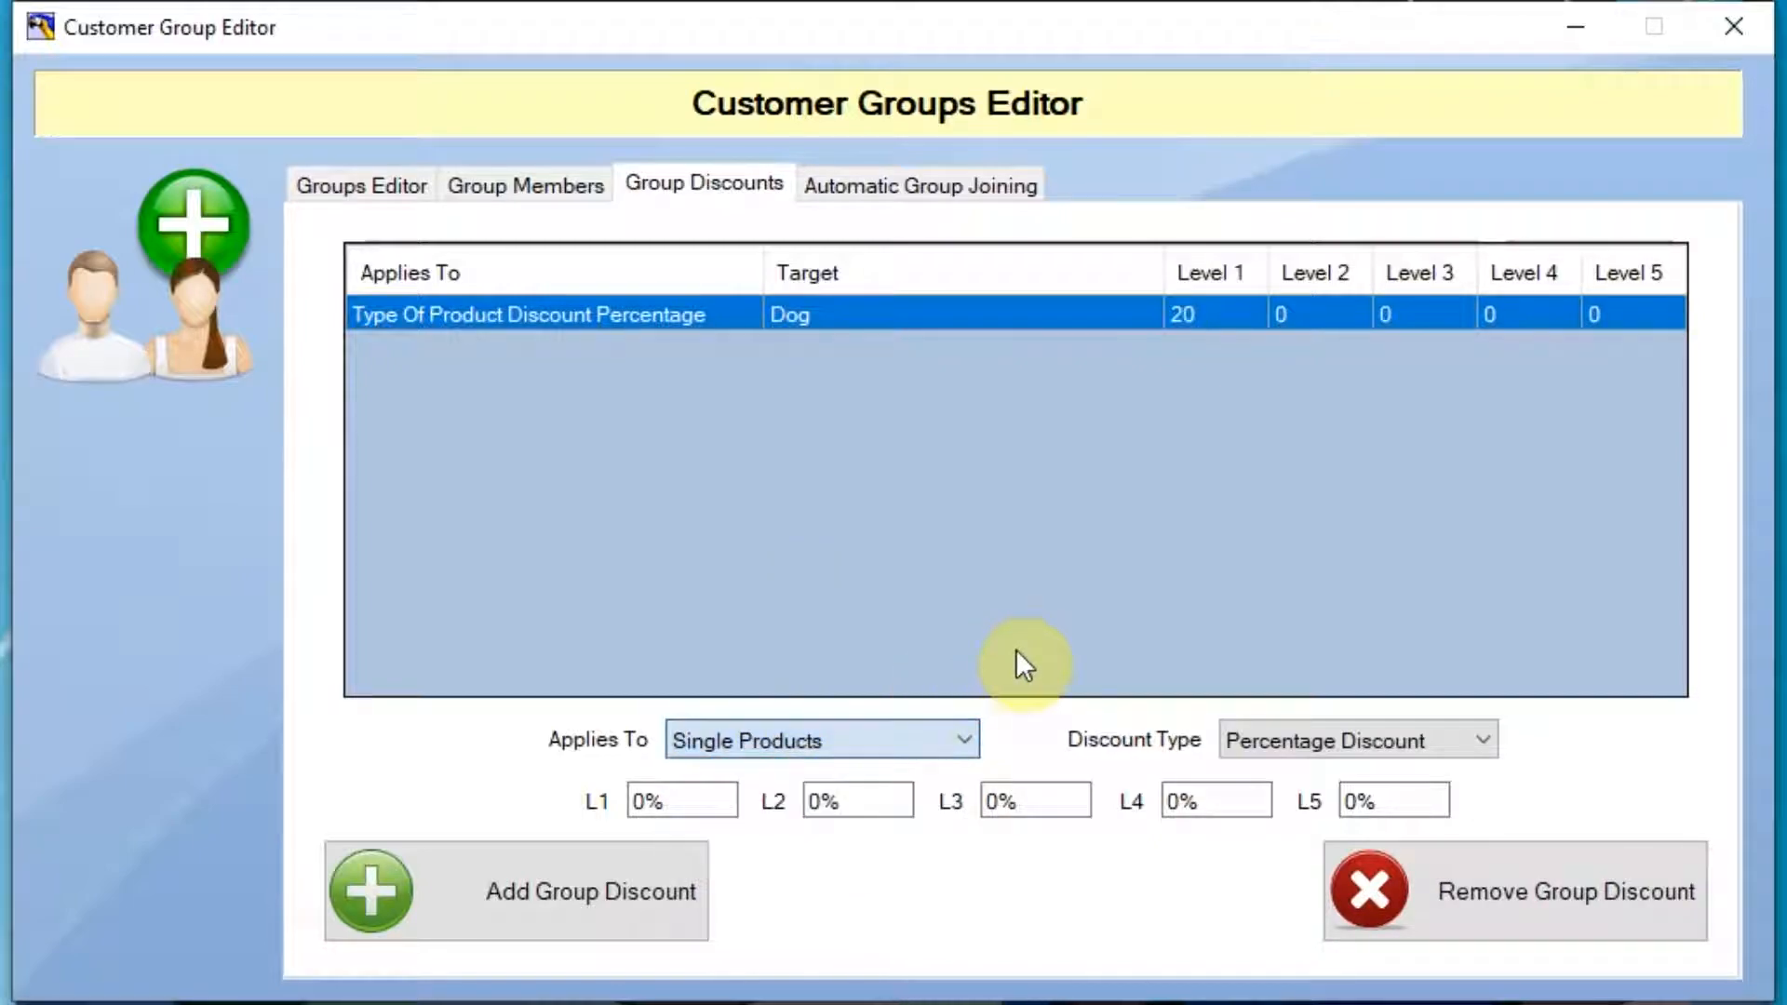
click(1293, 747)
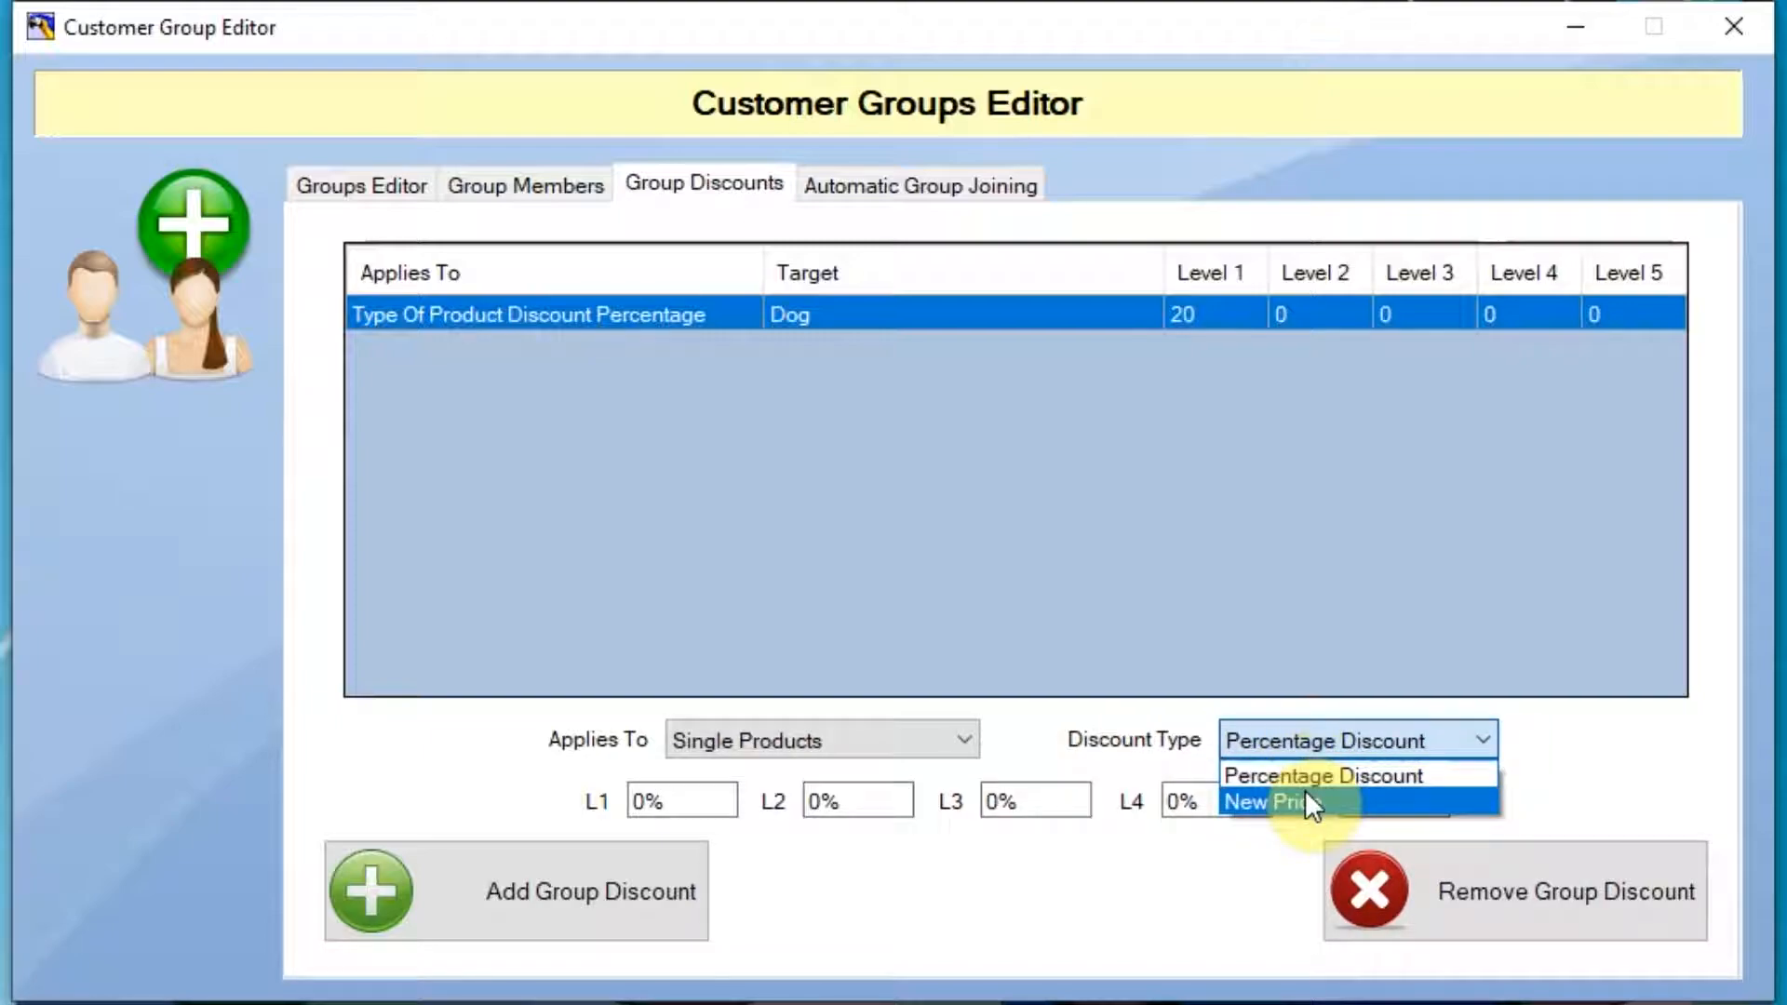
click(1305, 801)
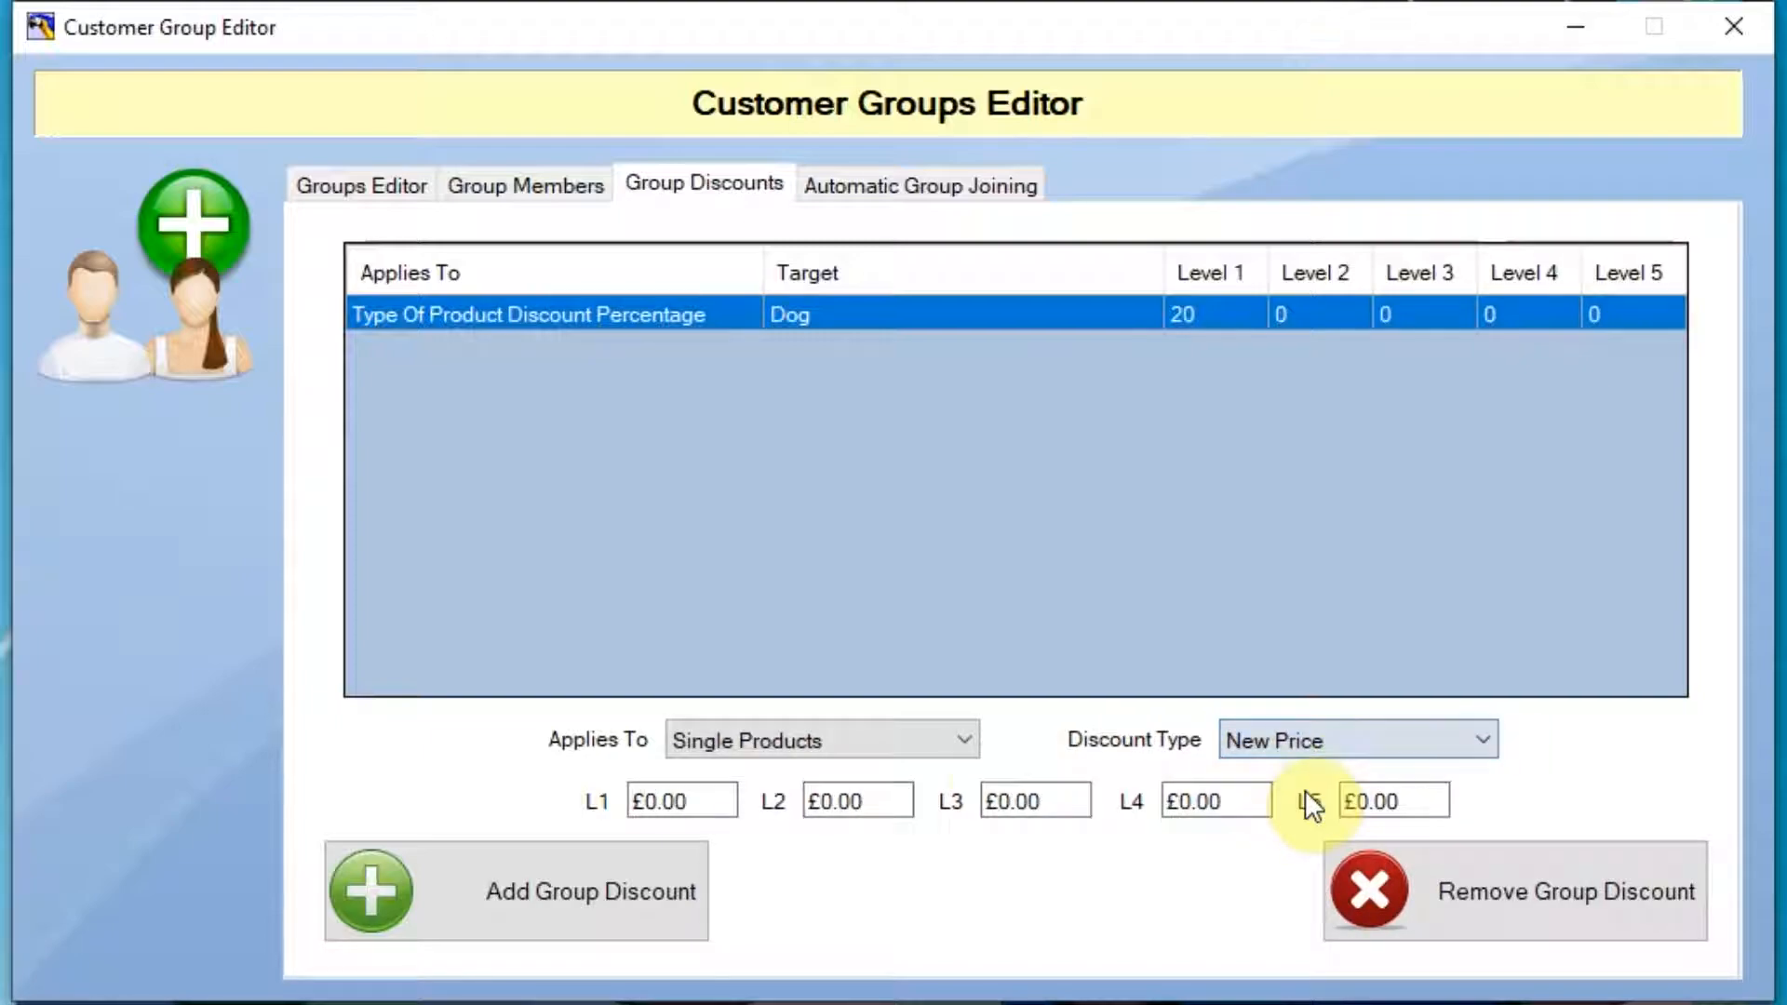
click(1250, 740)
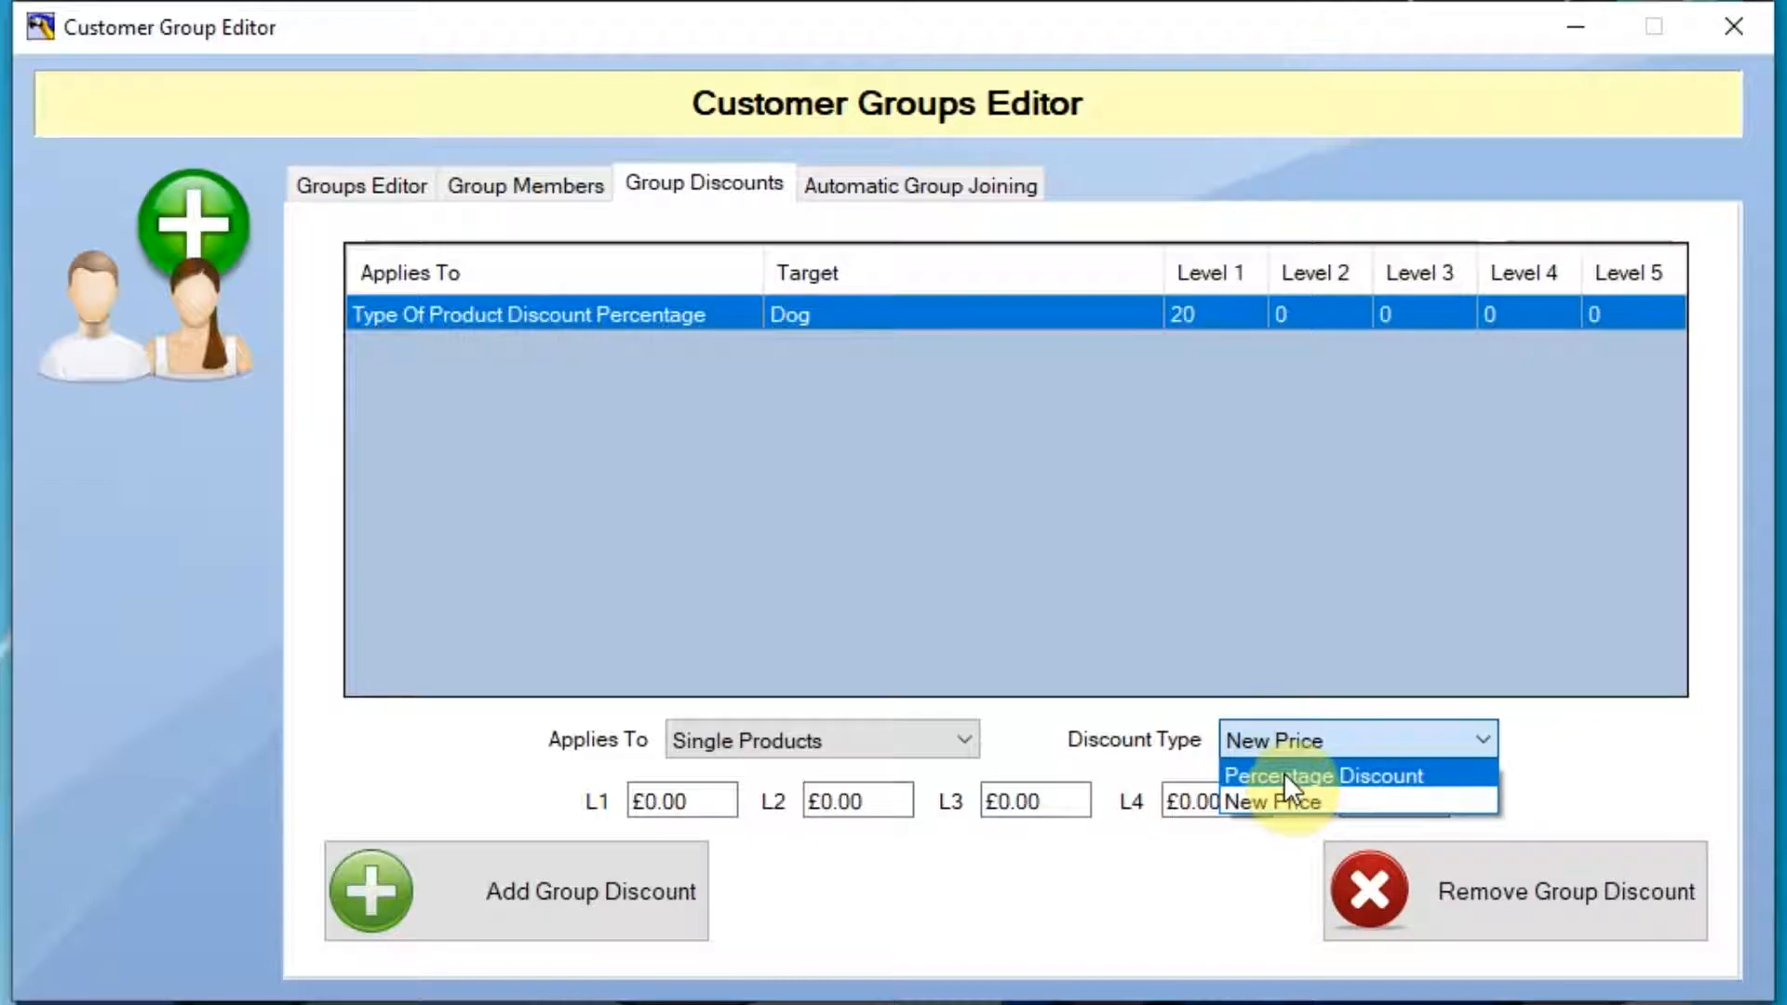
click(1284, 775)
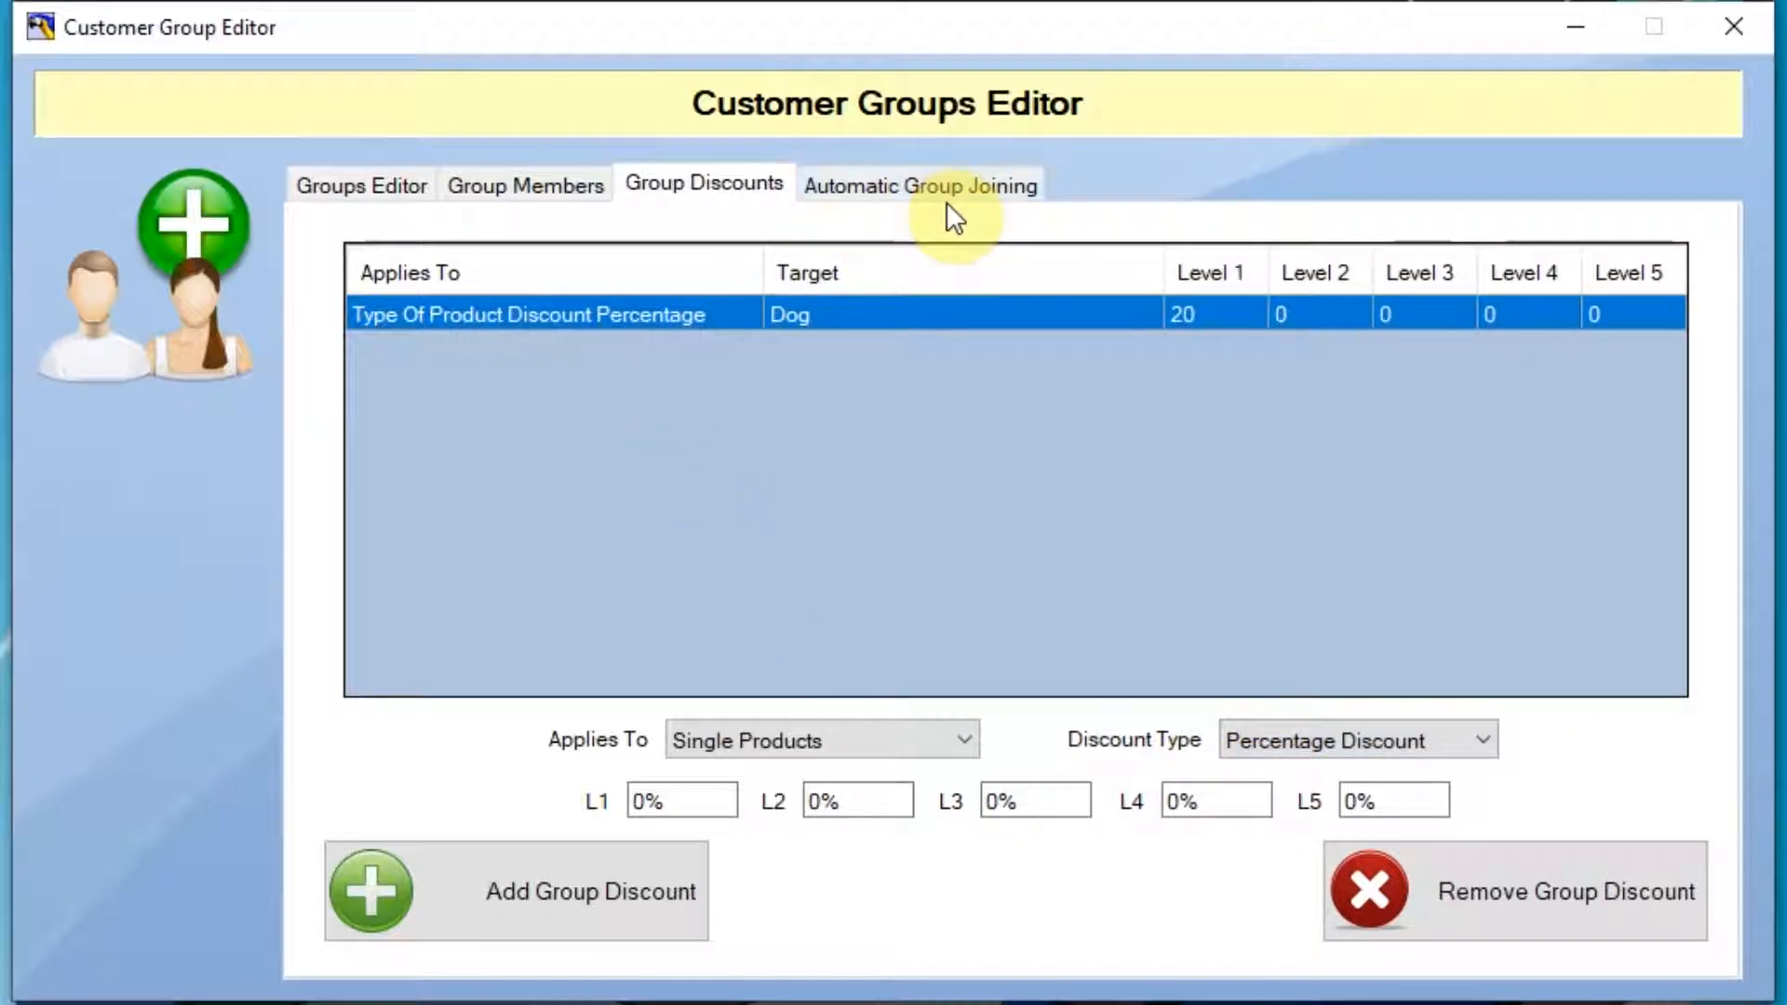
Check the Dog Customers group's members, close the group editor and select its first member as the customer for a new sale.
click(556, 192)
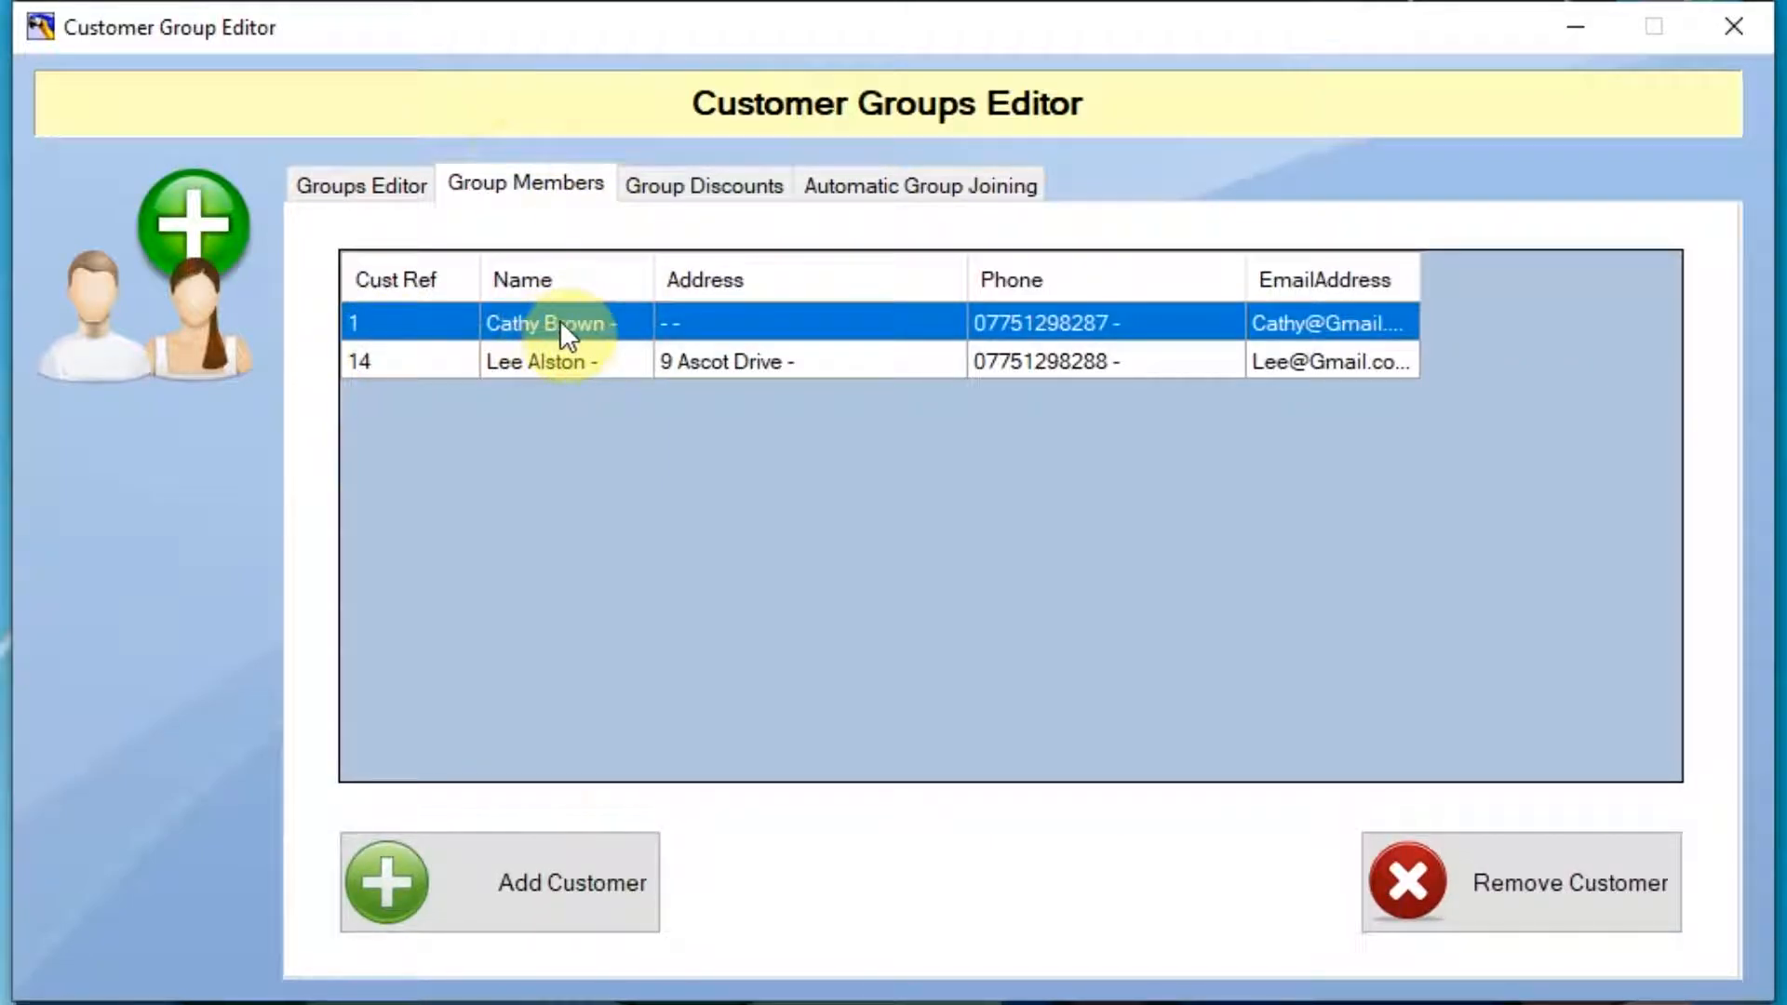
click(400, 186)
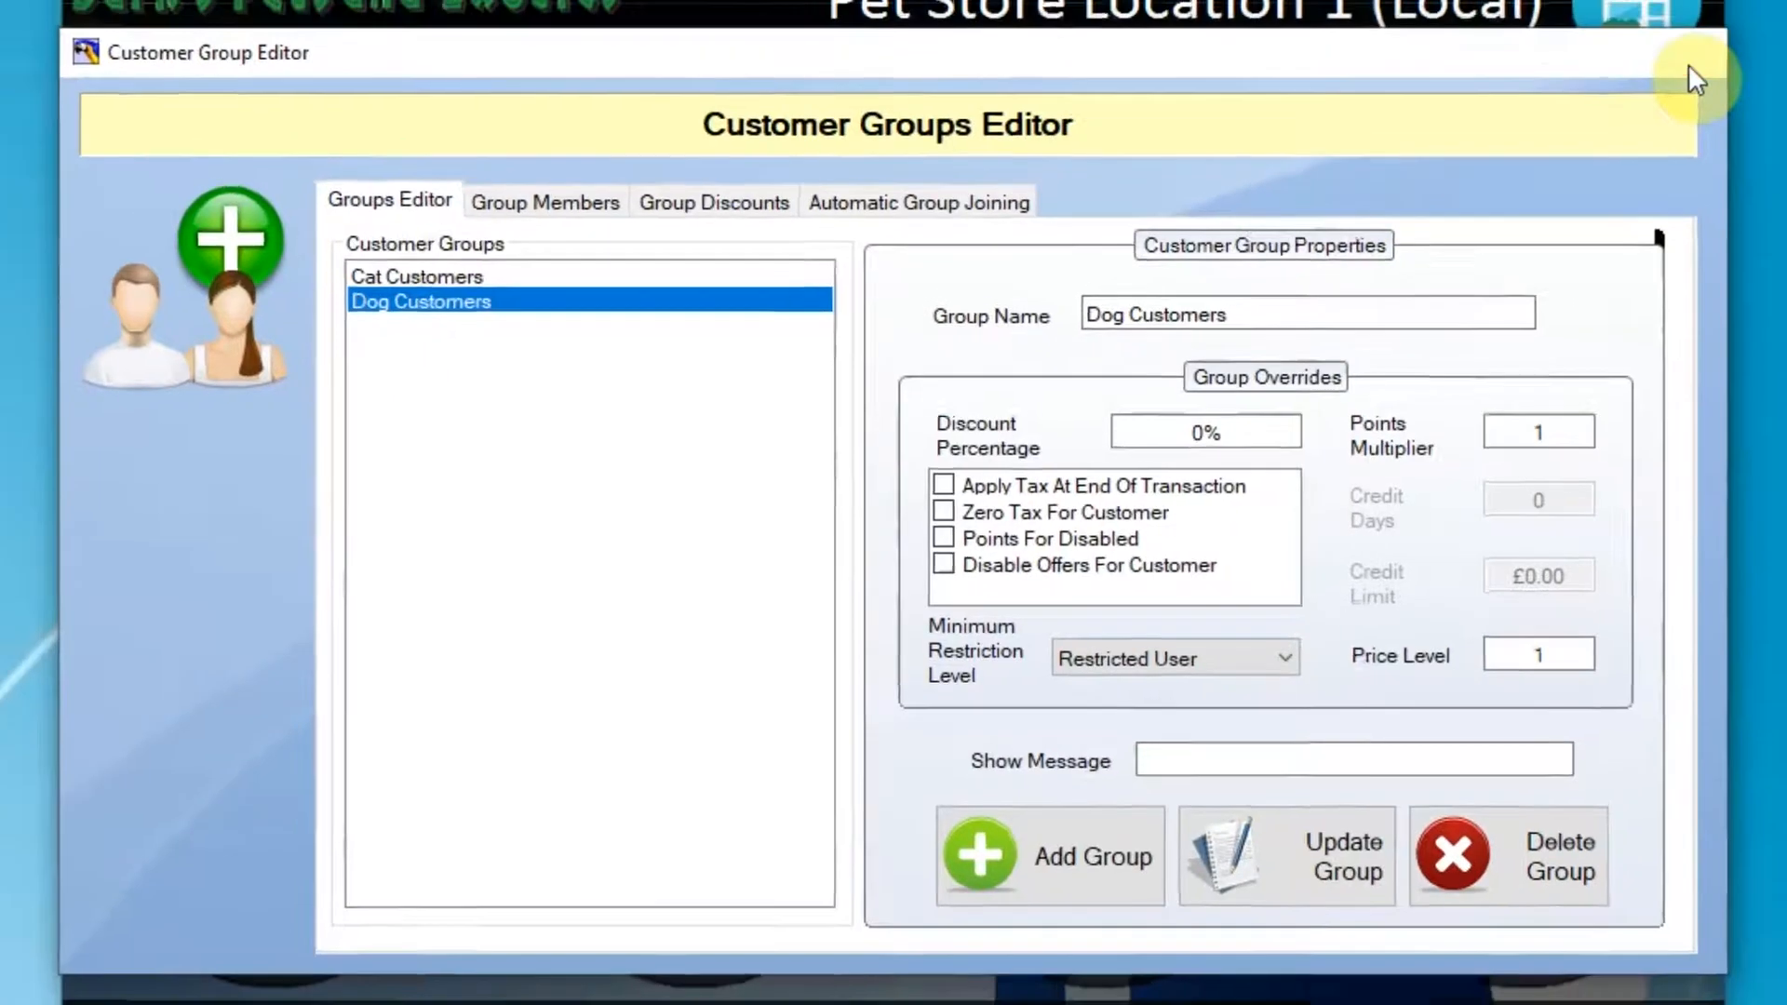
click(1689, 64)
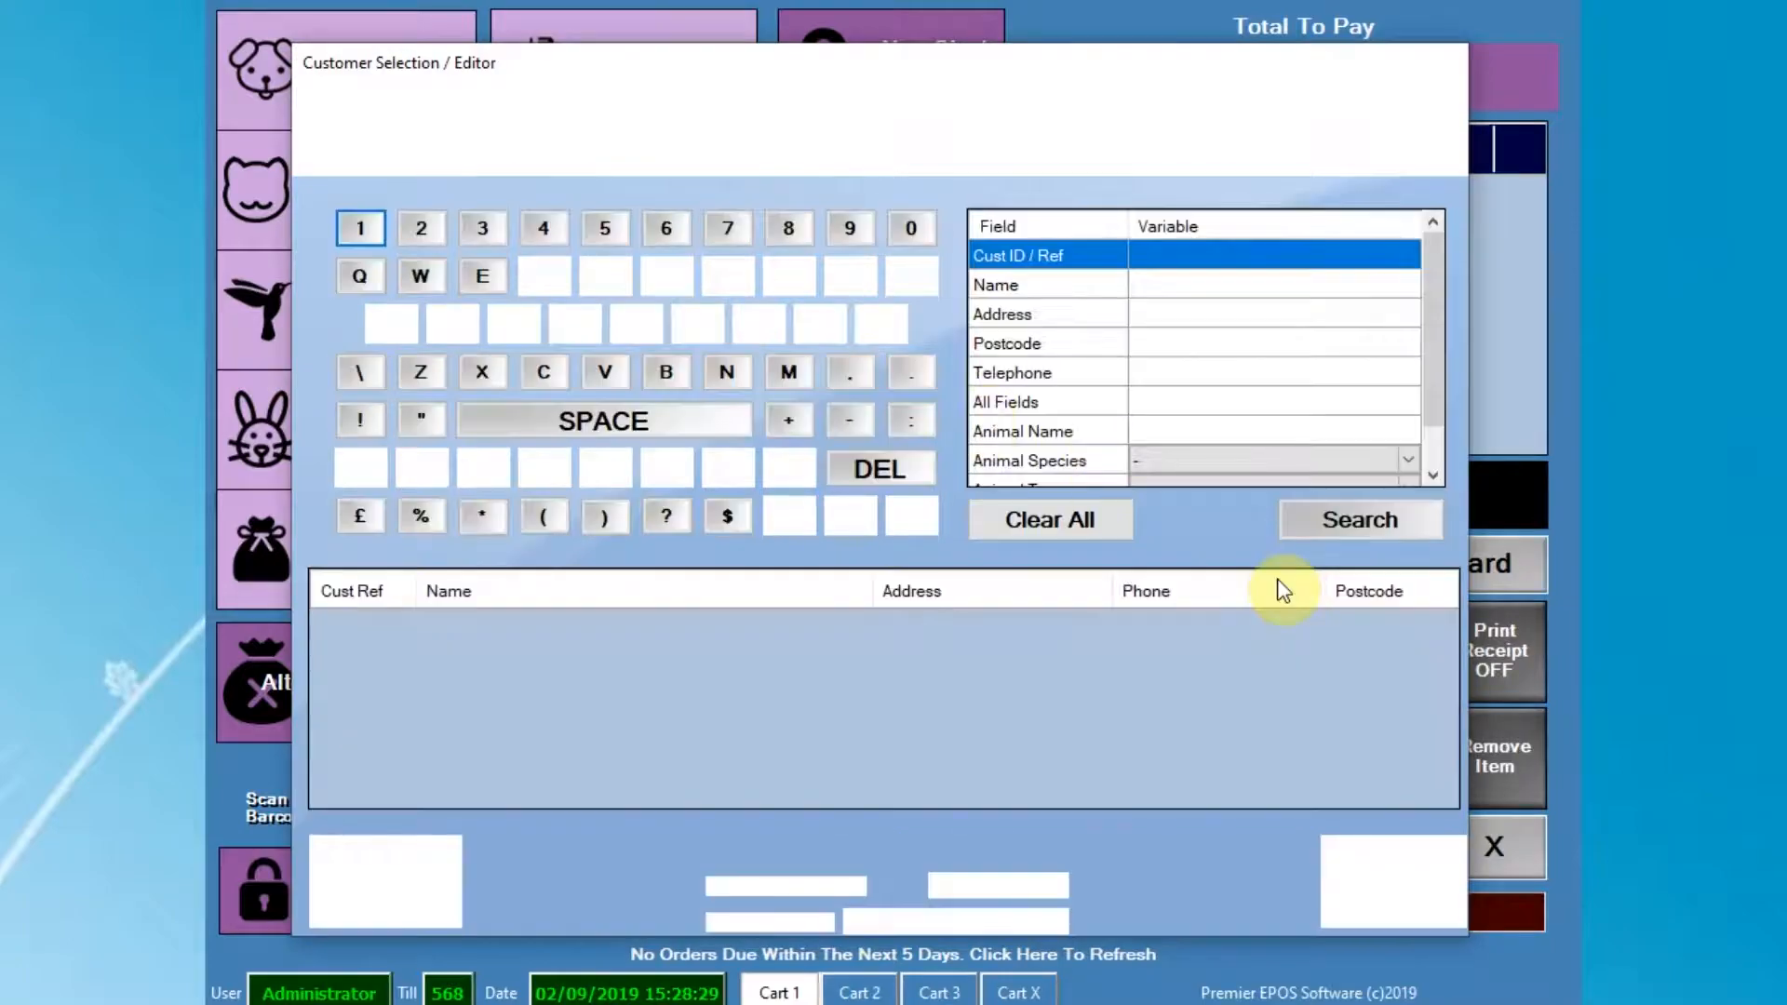
click(1292, 534)
click(1377, 861)
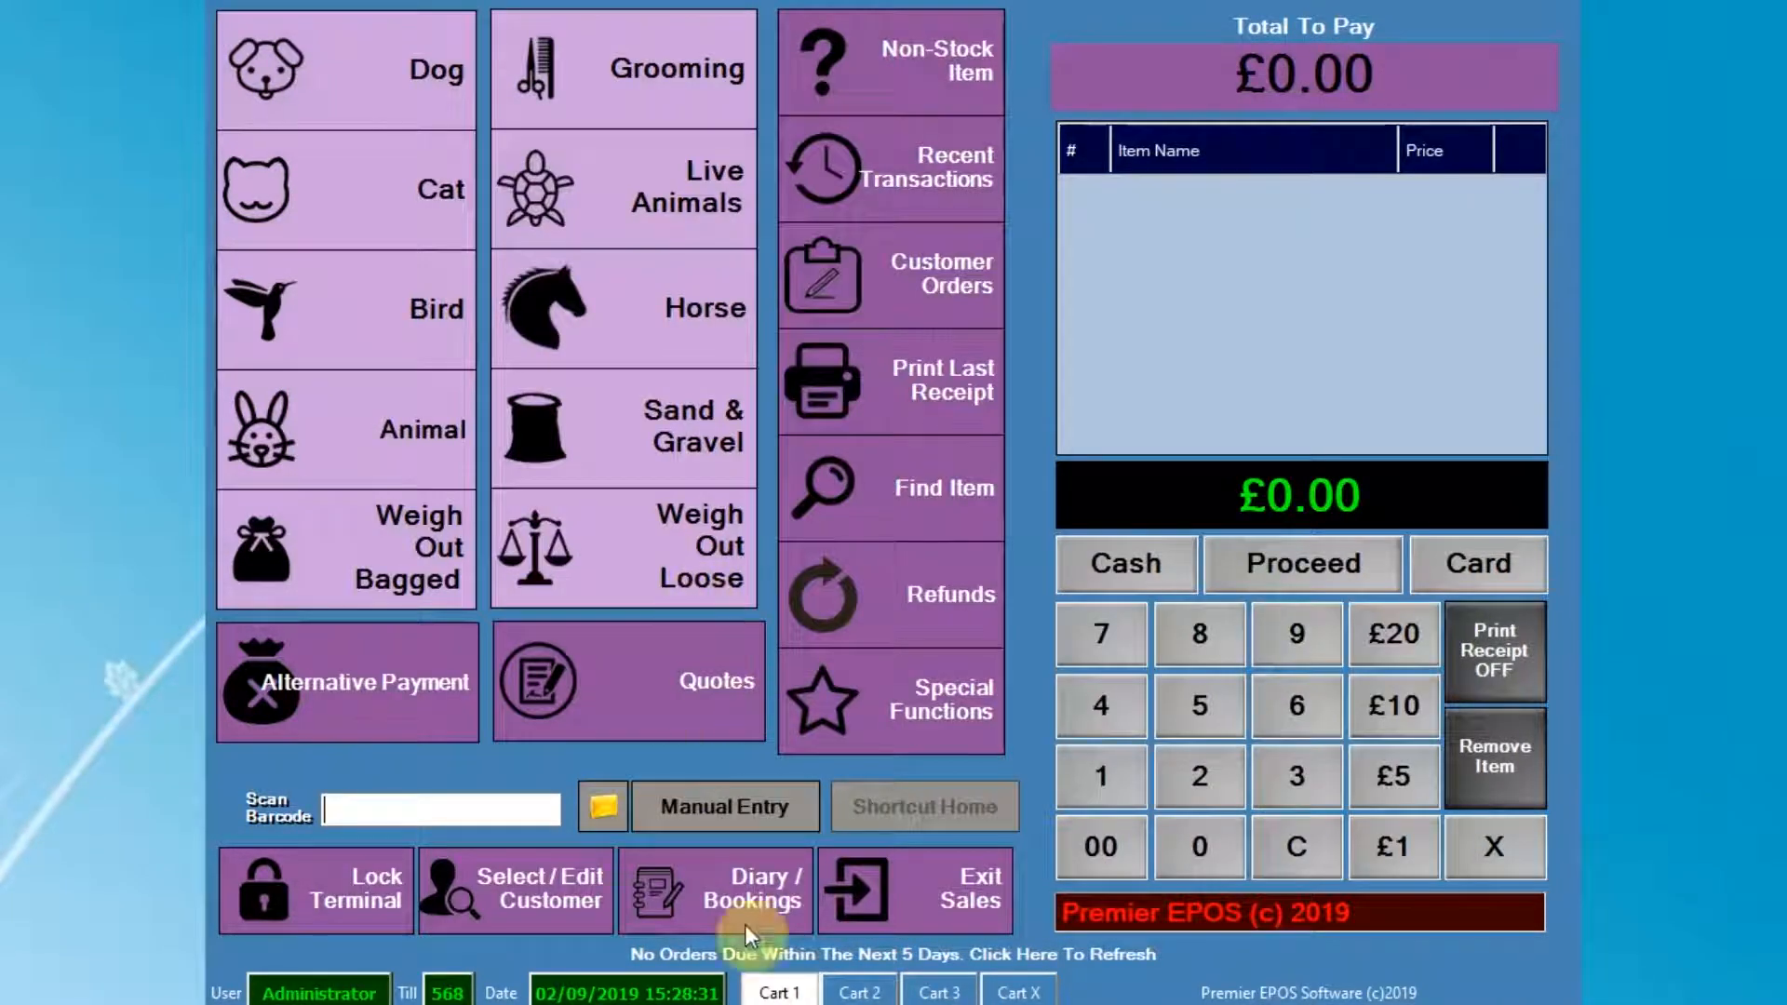
Add Pointer Blended Hound 15kg from the dog range to the sale and review the offers and discounts applied.
click(465, 120)
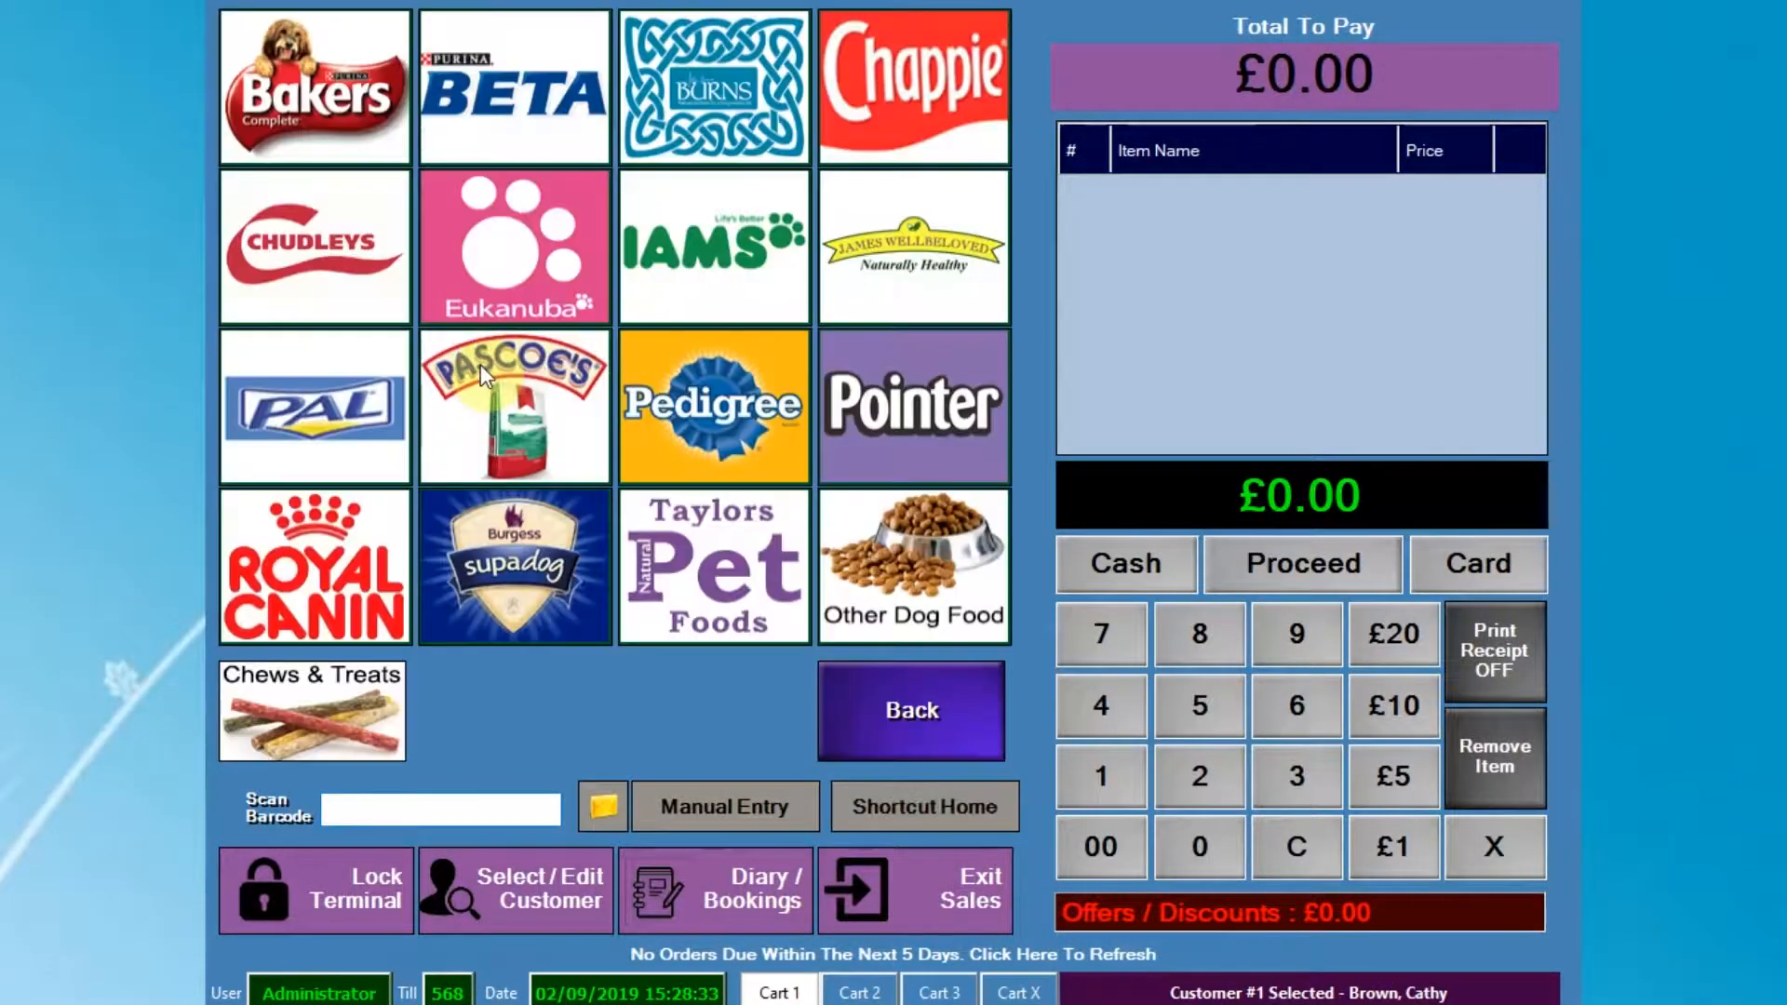
click(881, 434)
click(350, 104)
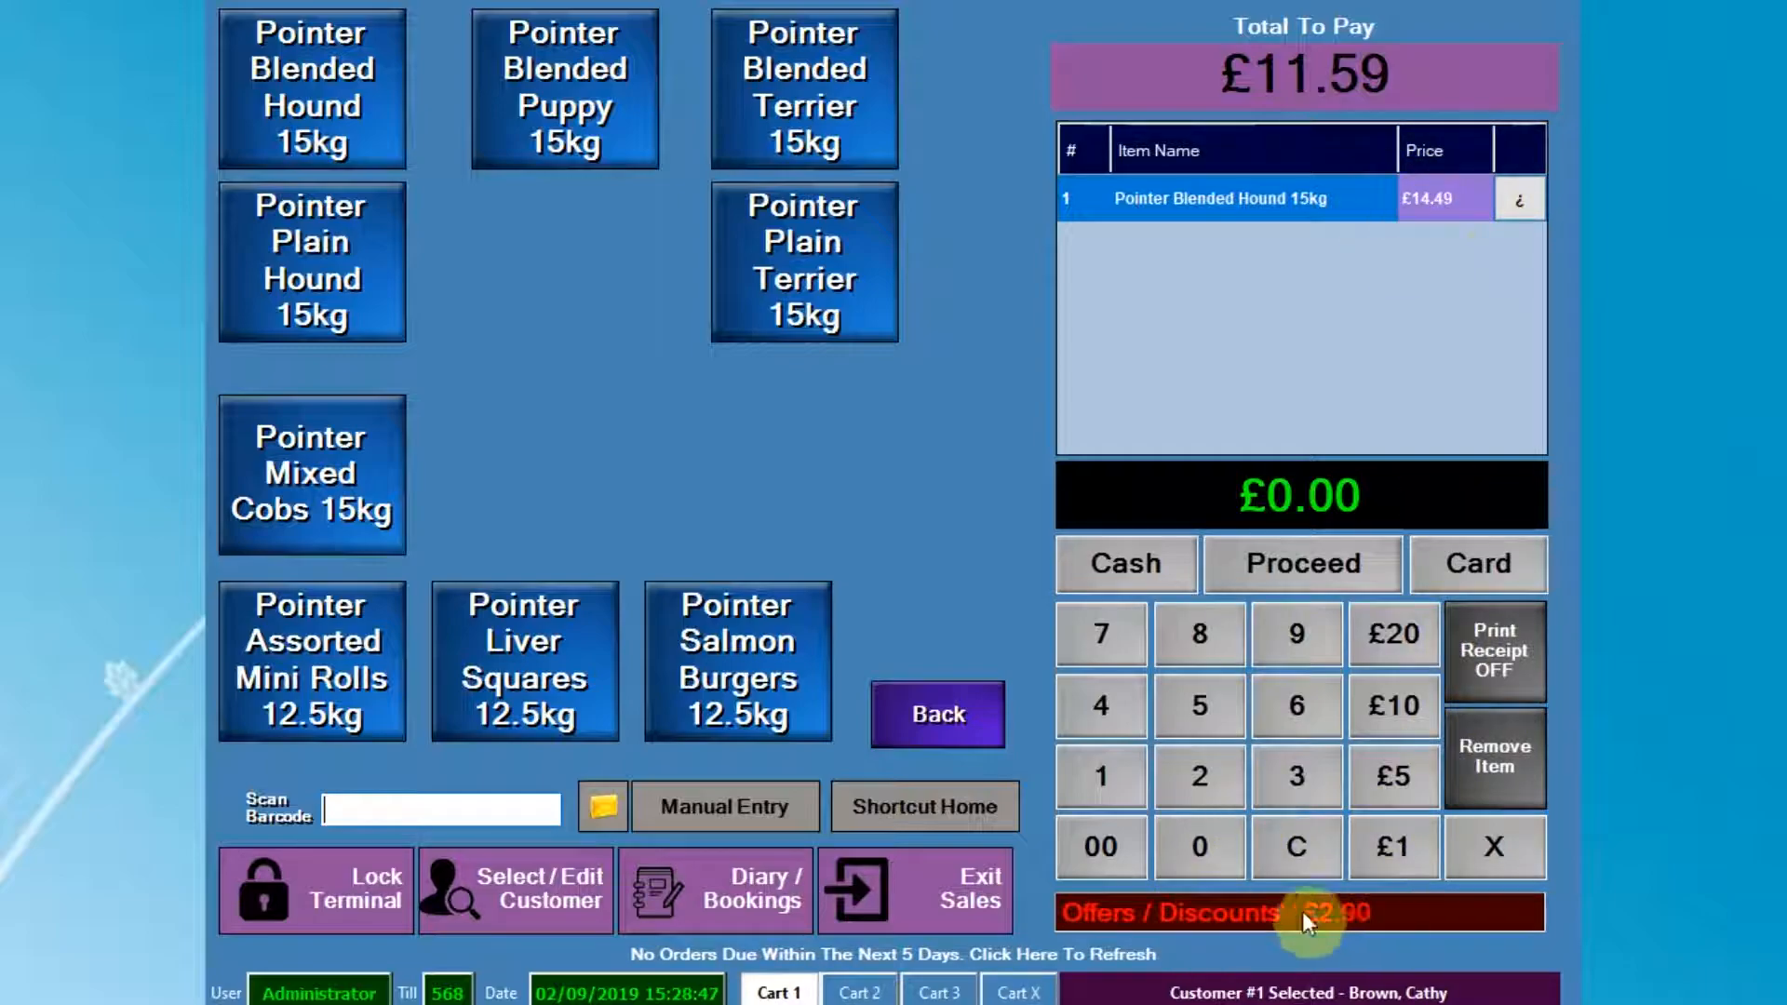
click(1260, 919)
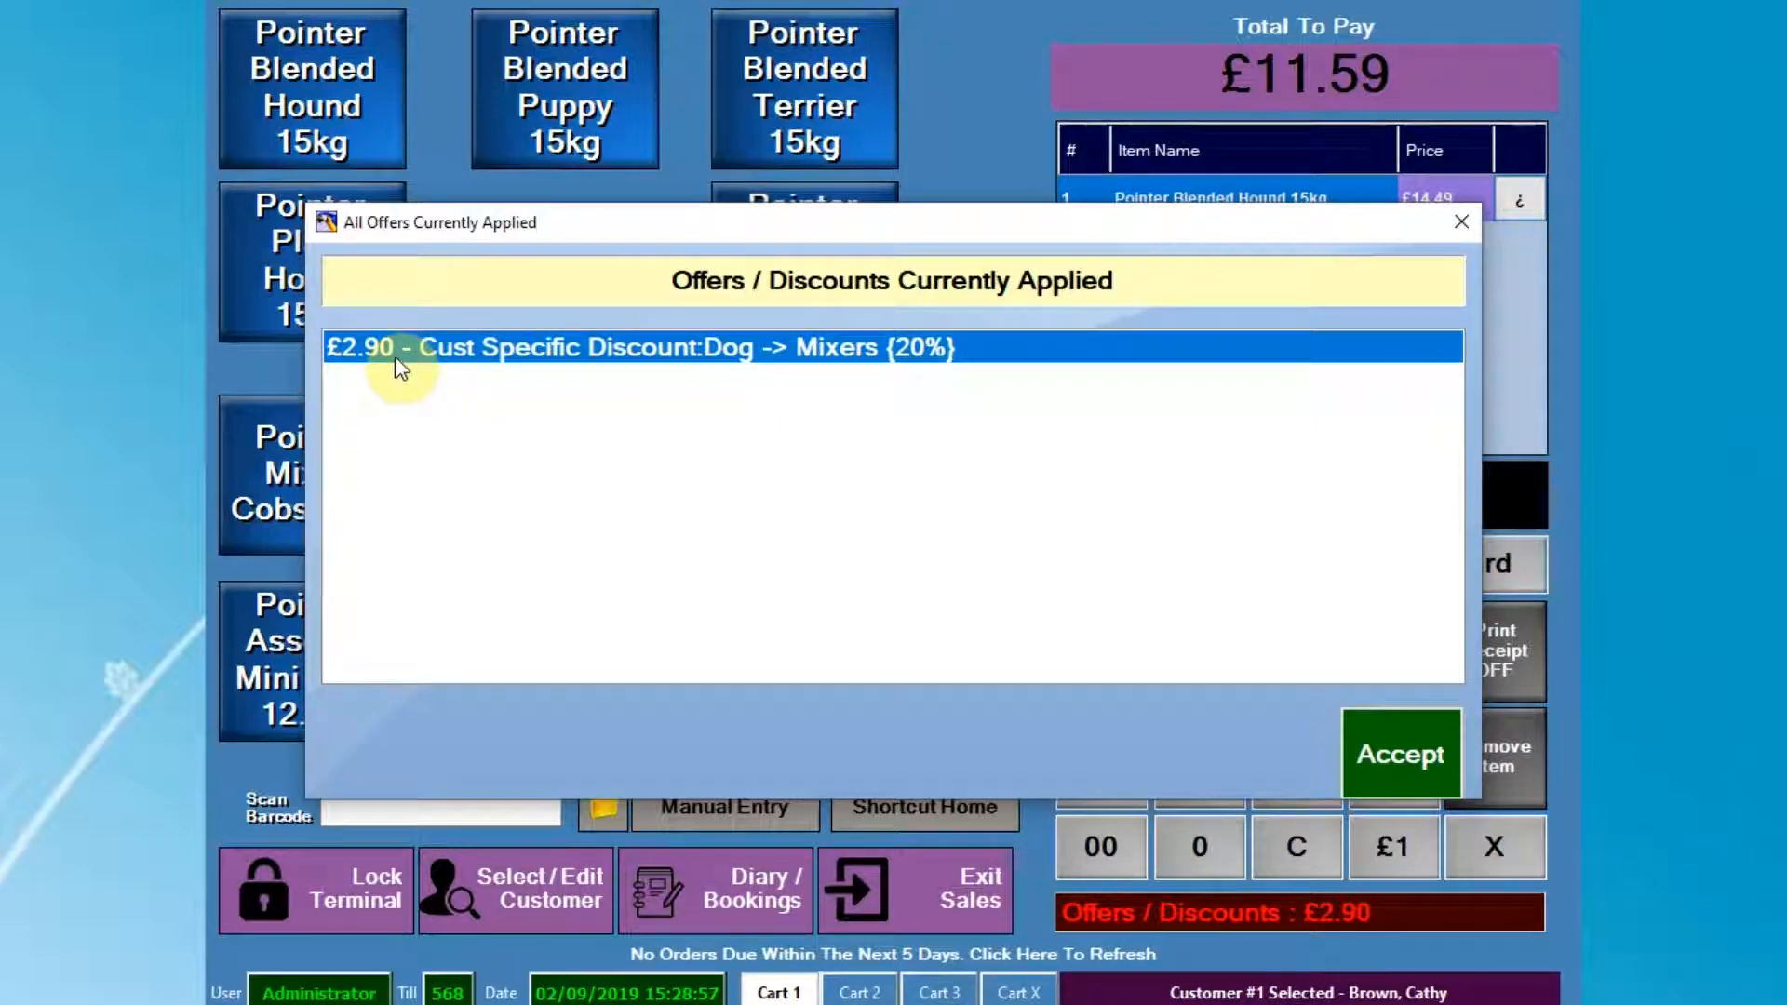
click(1365, 751)
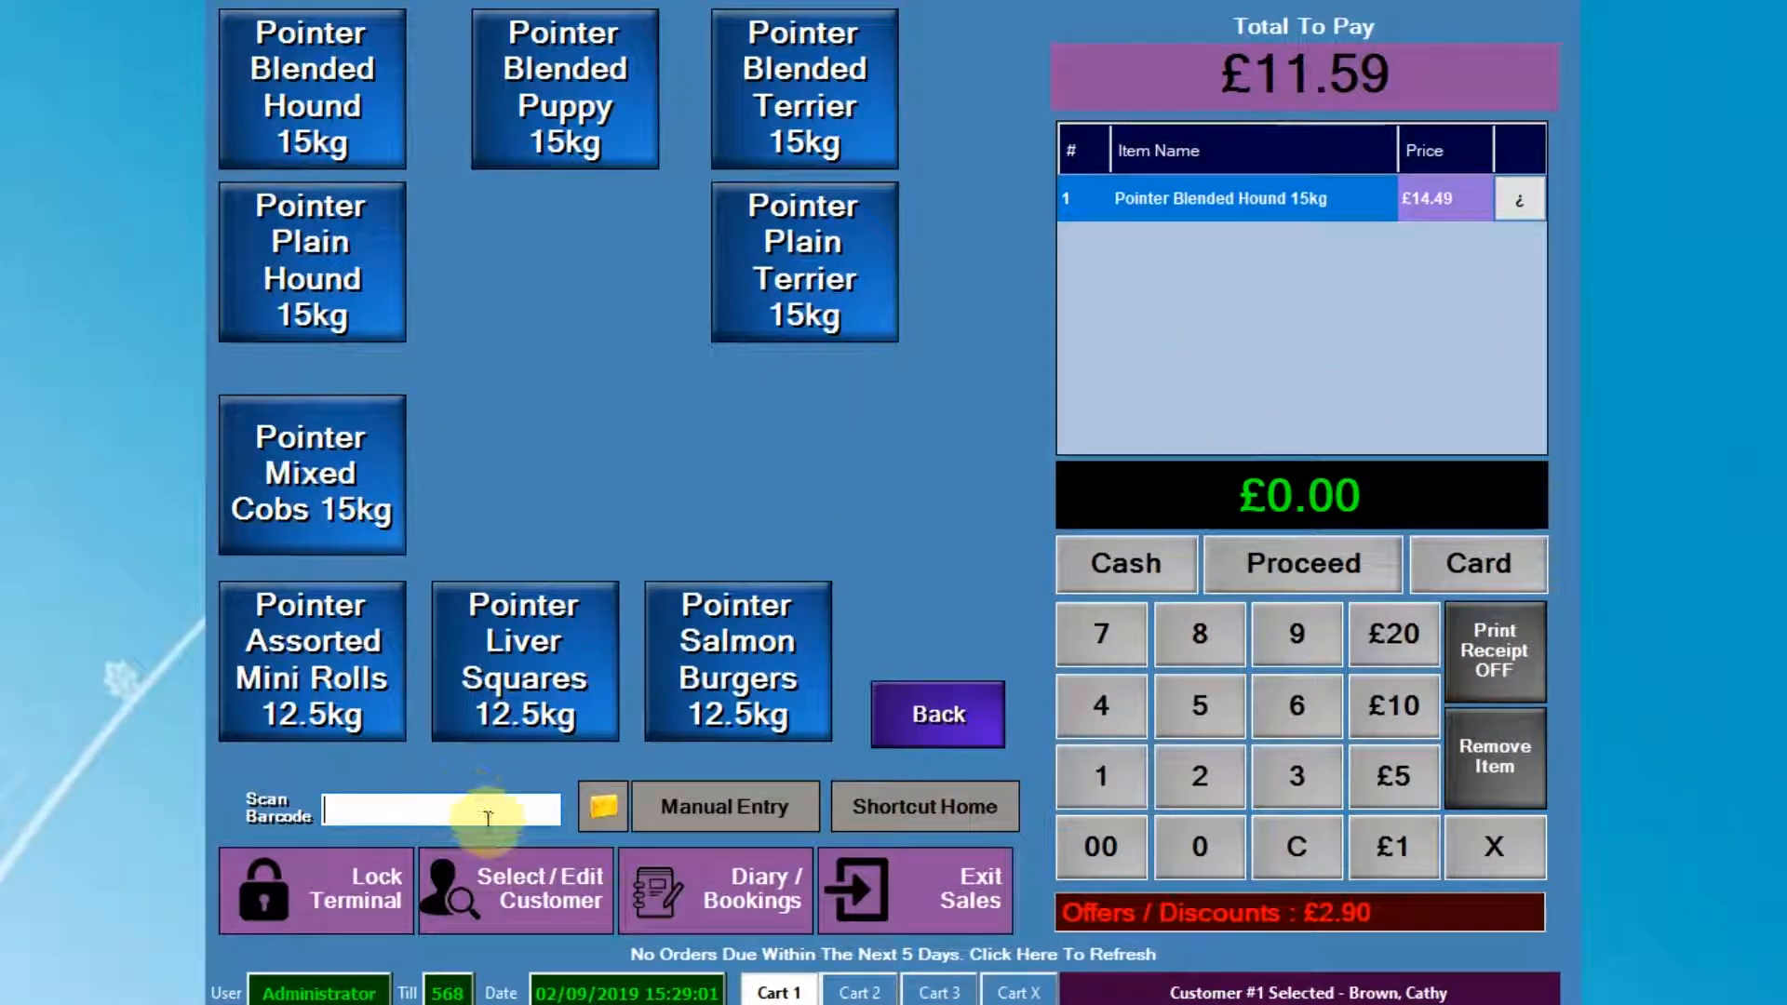
Check the selected customer's group association in the customer record, leaving the assignment and the record without changes.
click(545, 908)
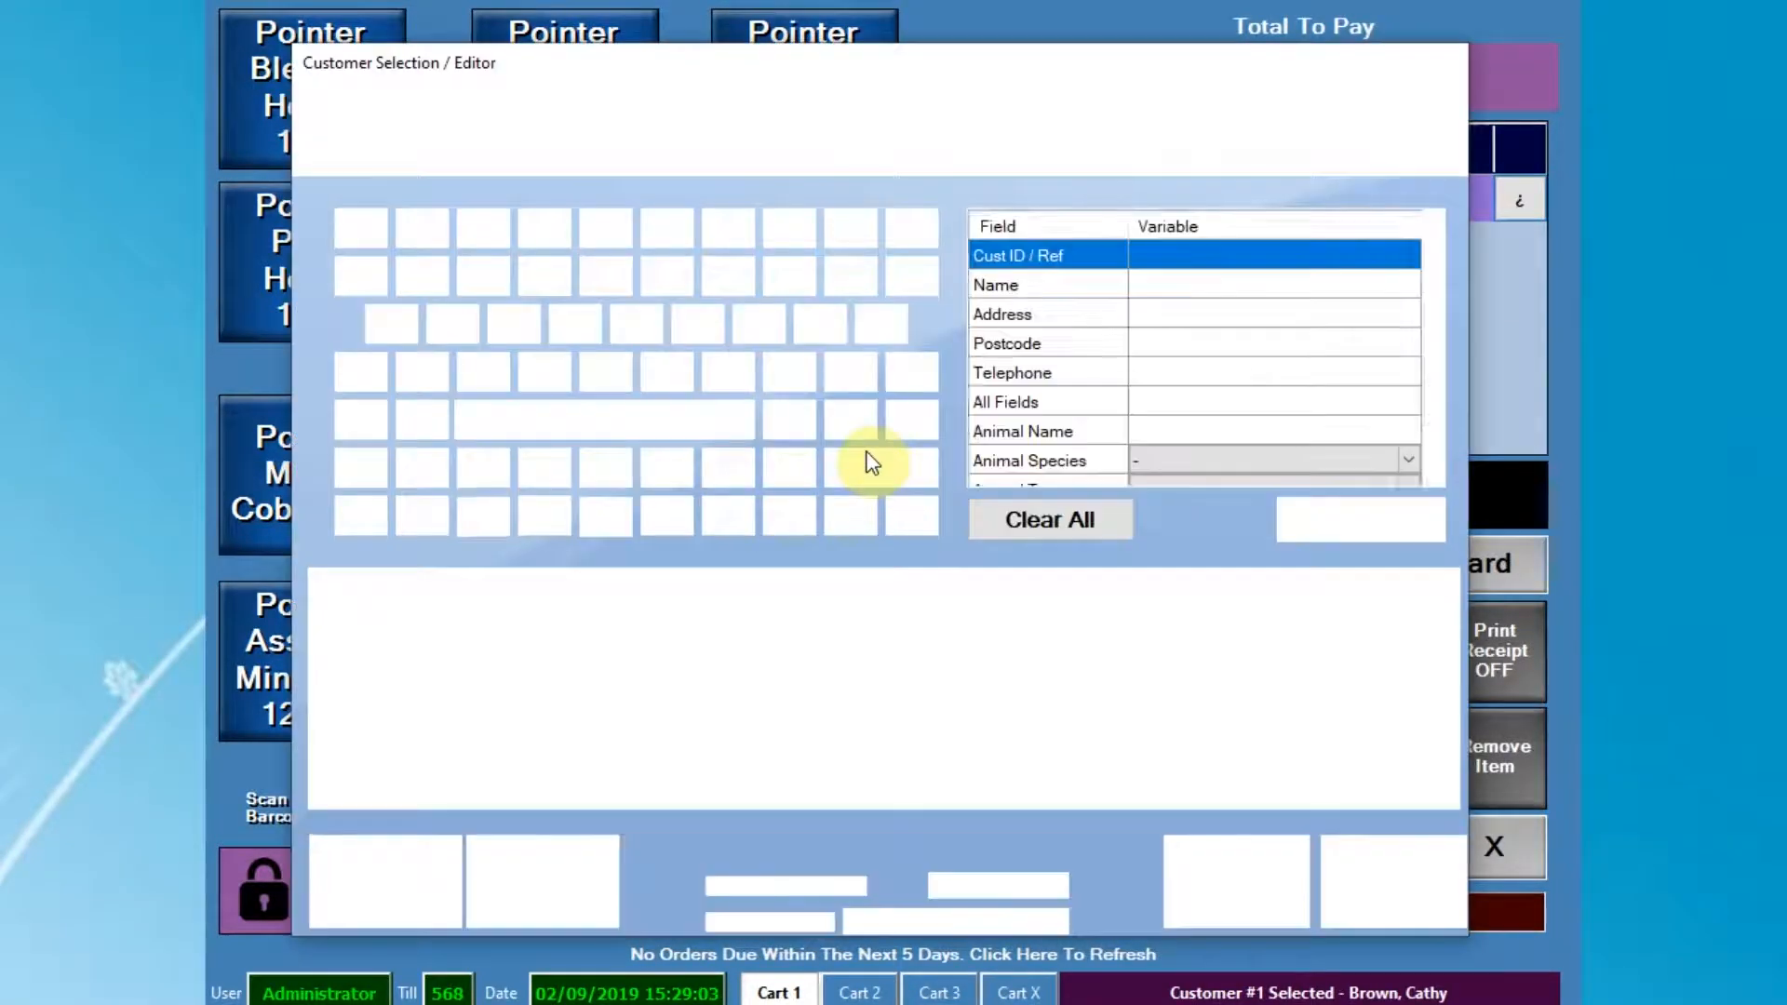
click(473, 149)
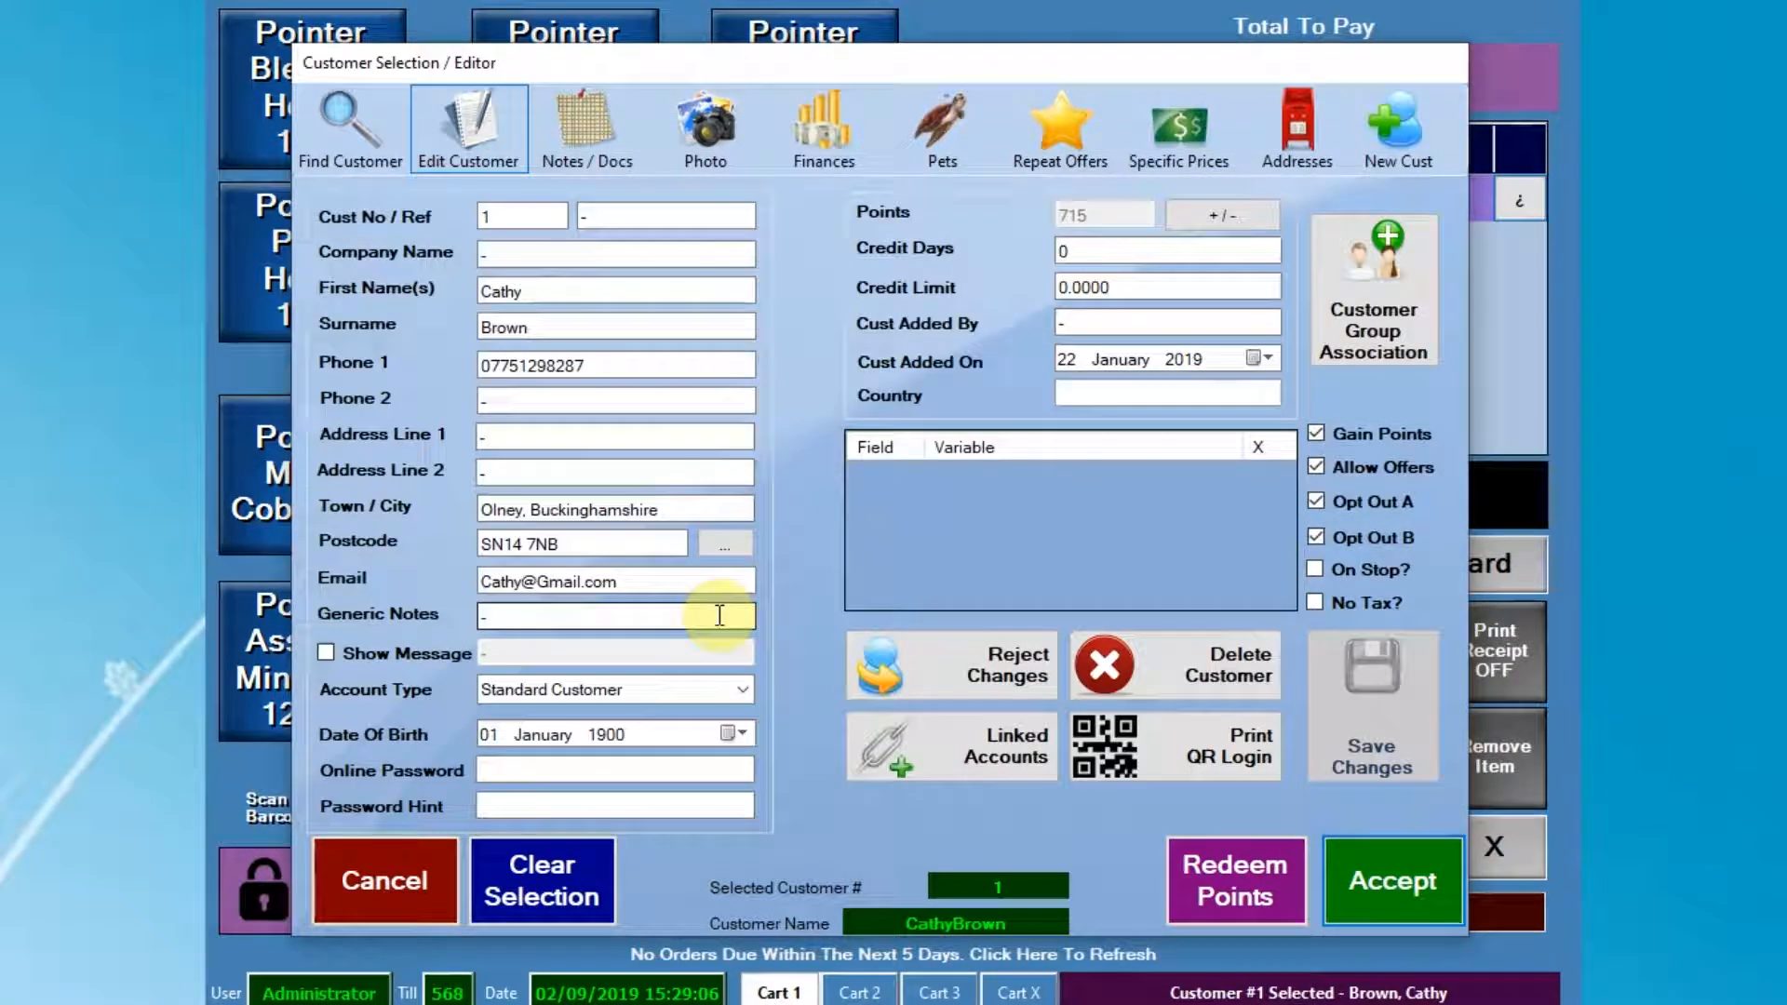
click(1364, 302)
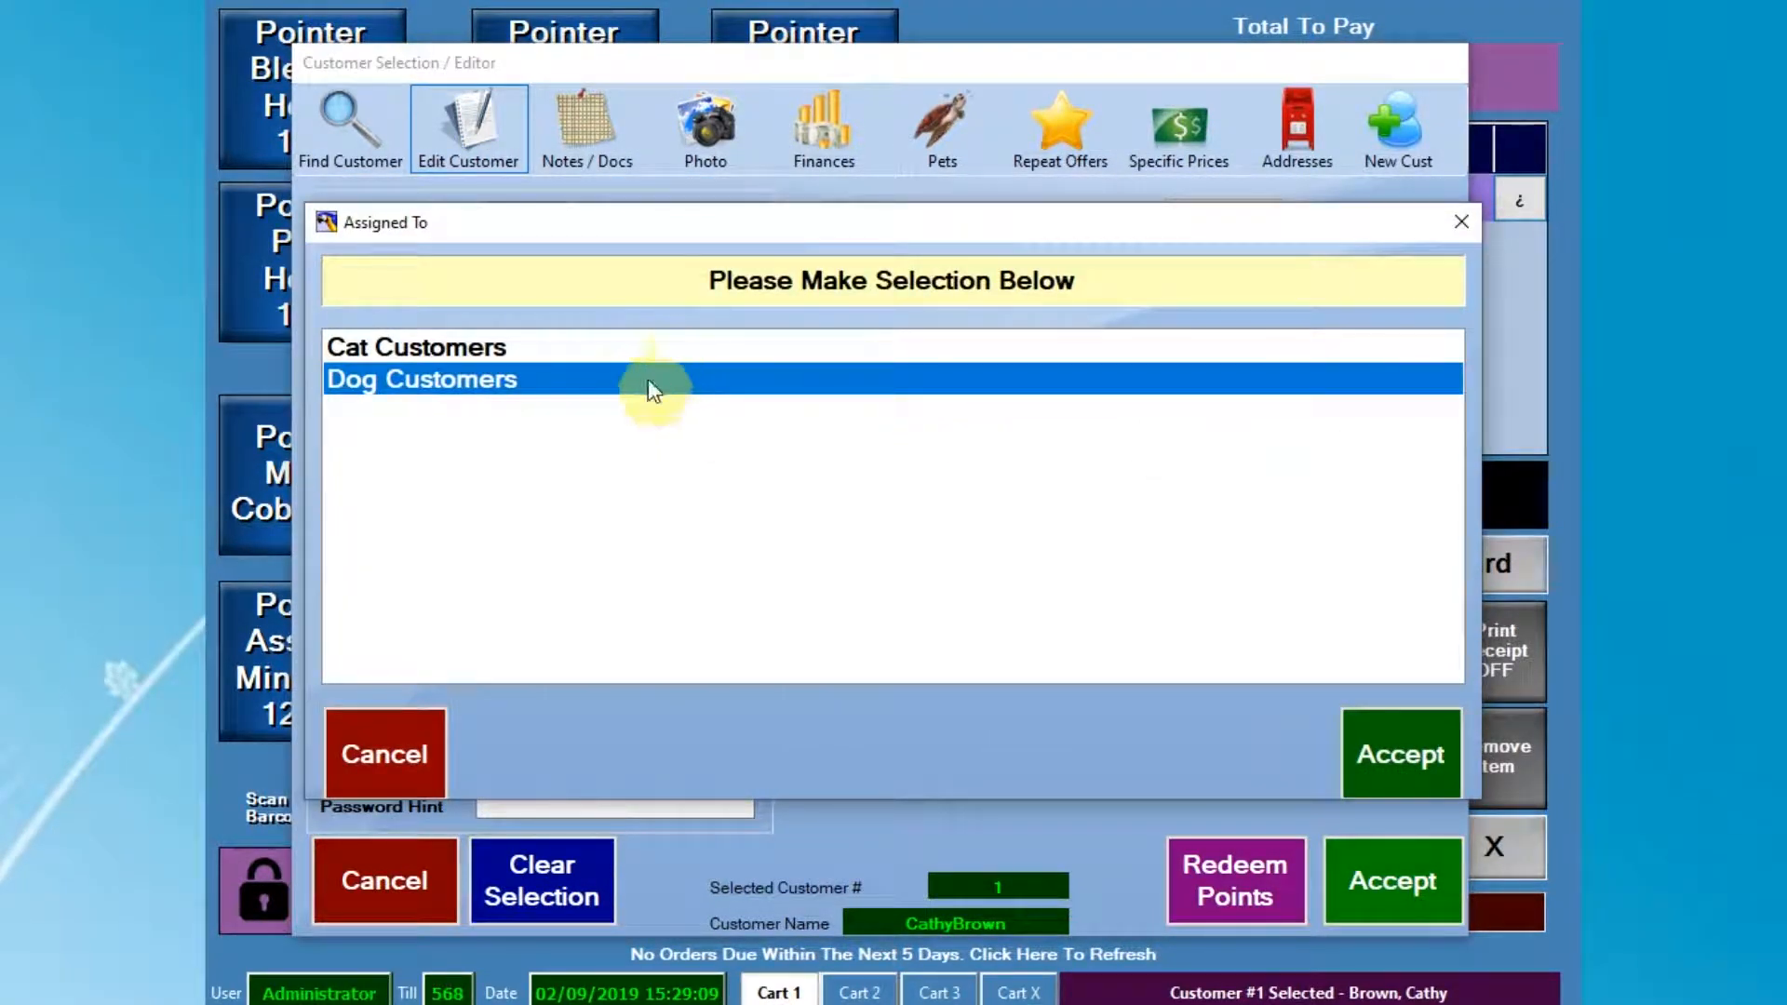
click(650, 358)
click(626, 359)
click(652, 379)
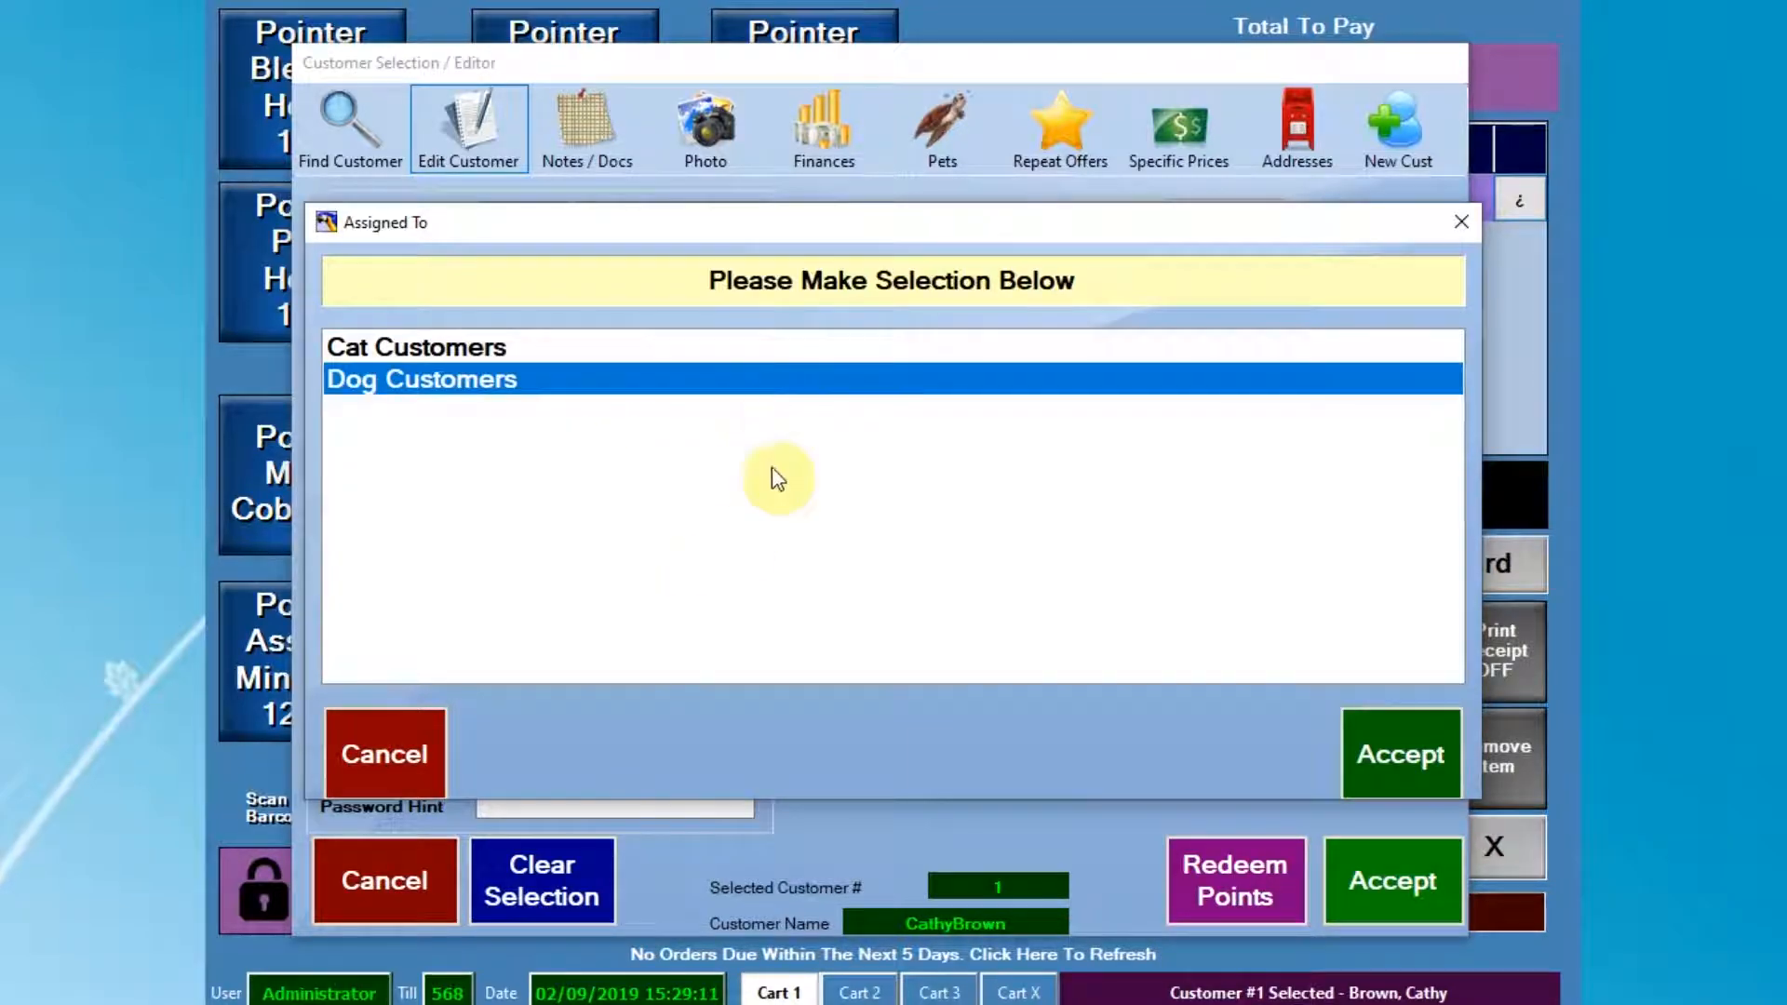
click(402, 763)
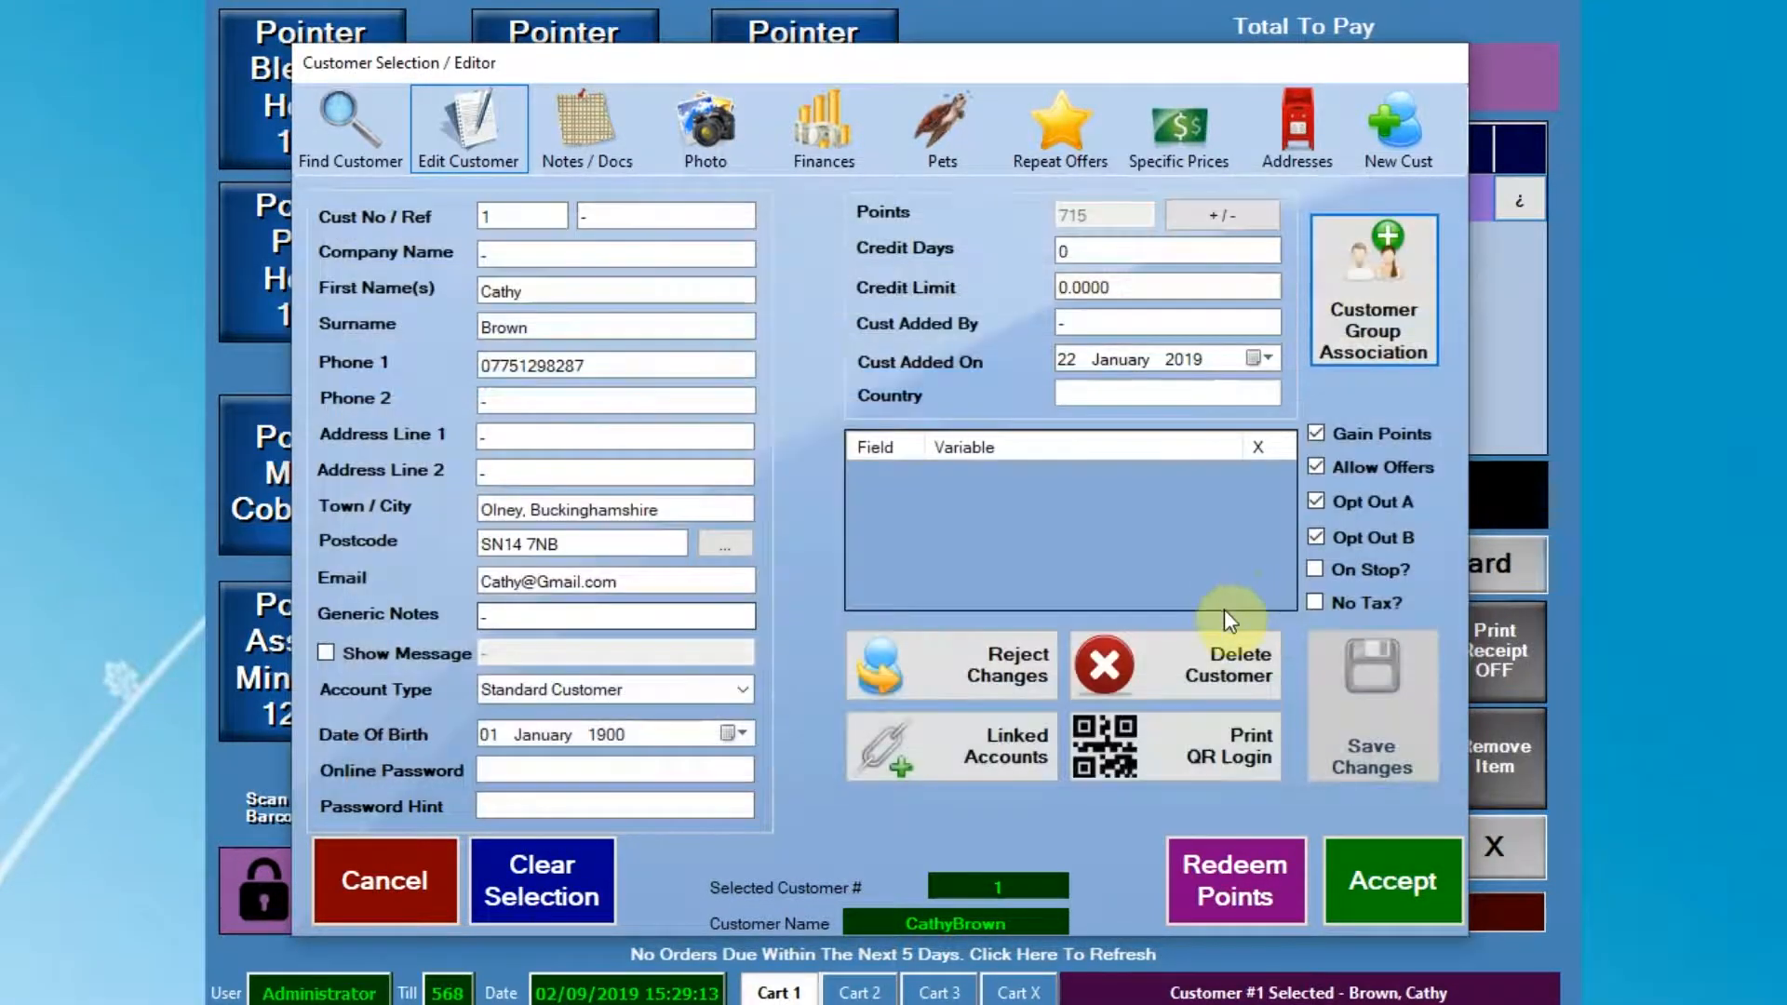
click(430, 869)
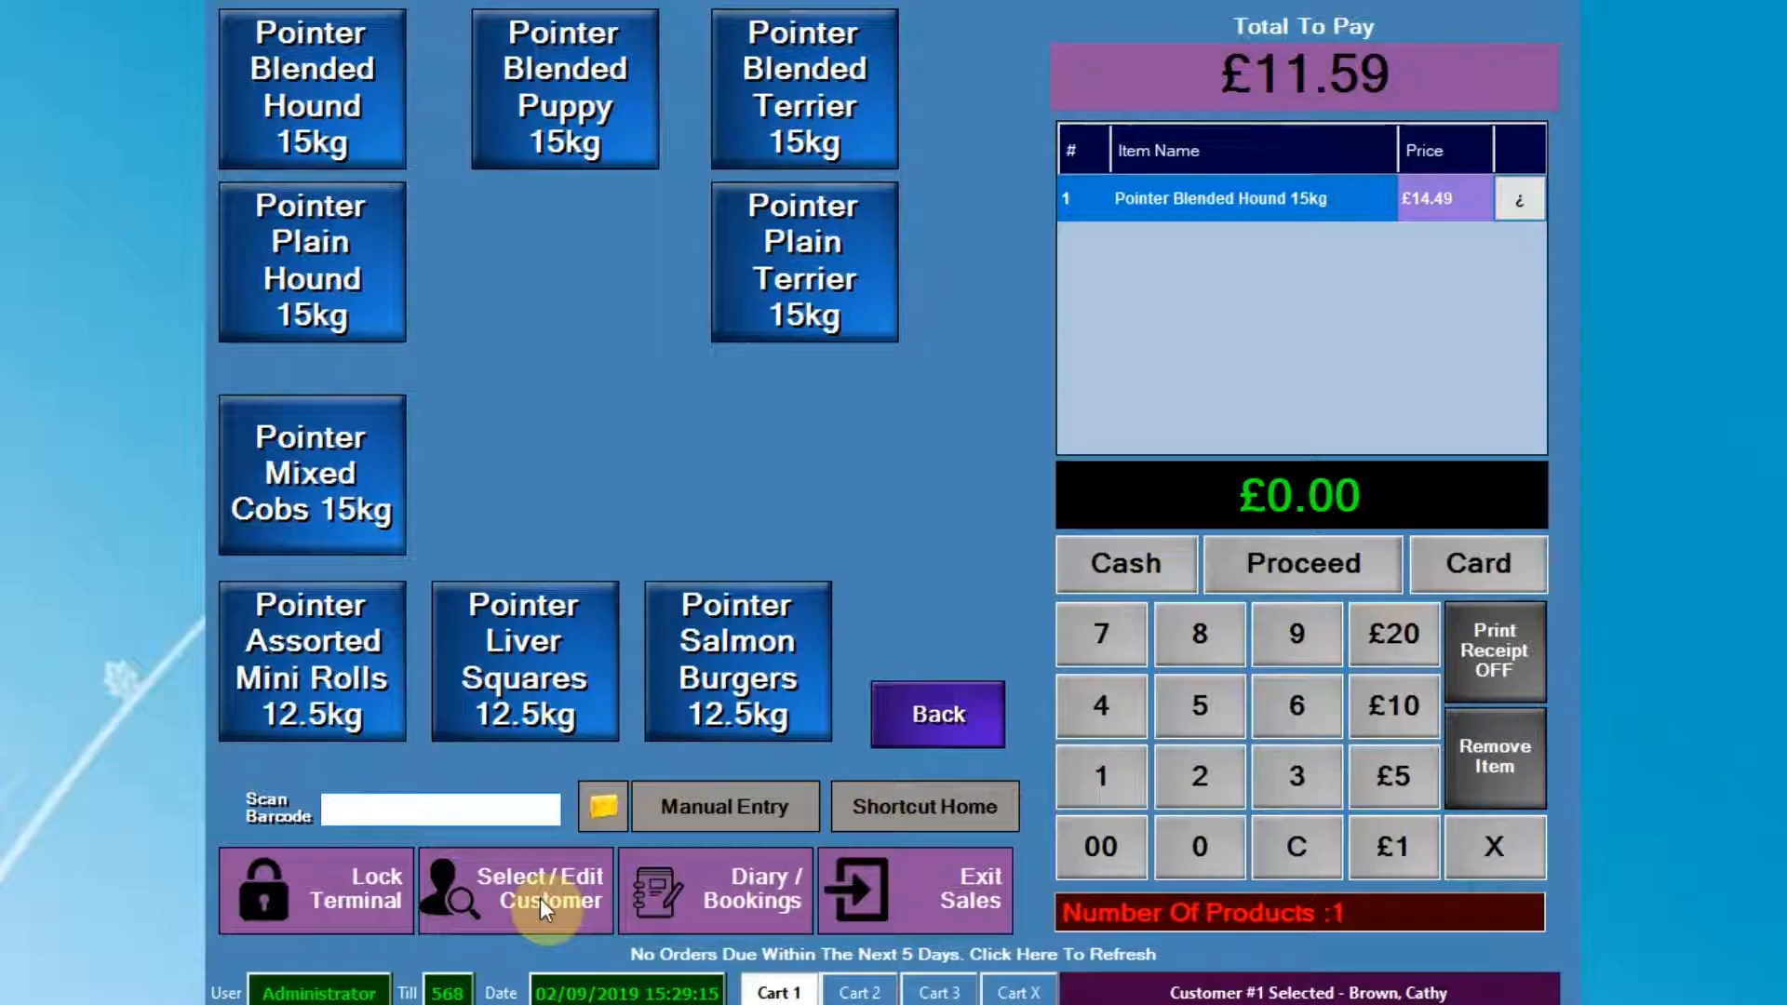
Examine the group membership options on the new customer form, and cancel without creating a customer.
click(656, 889)
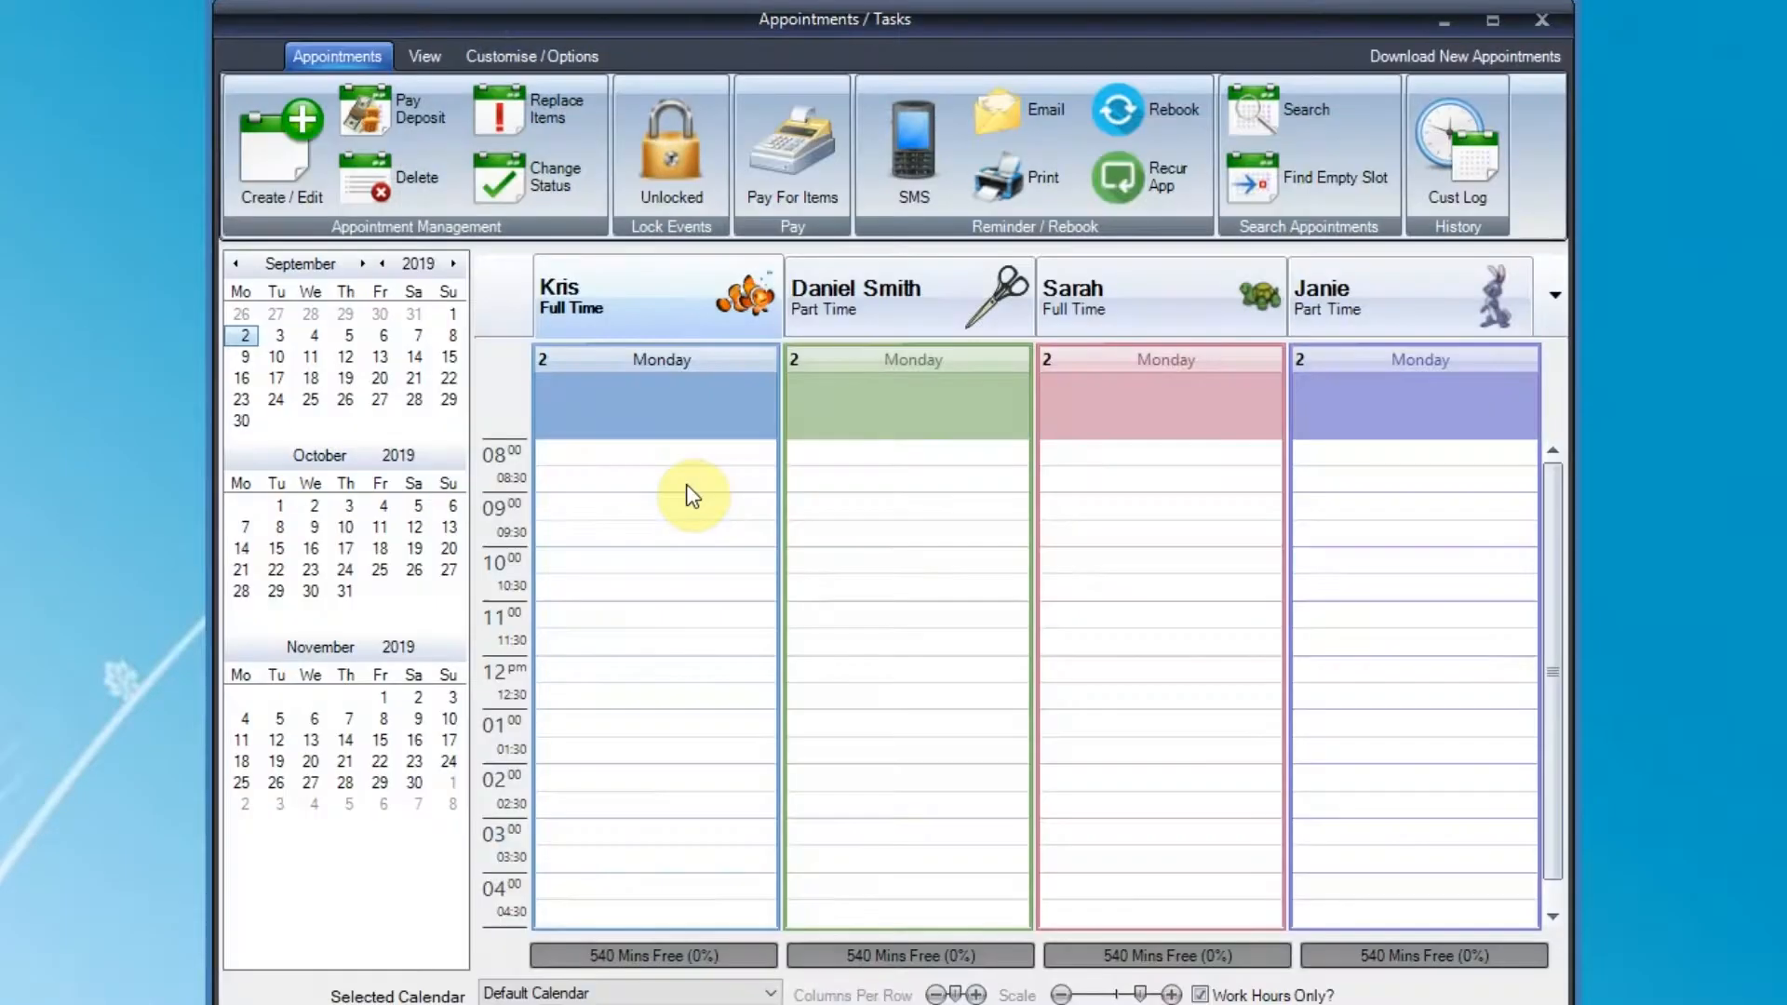
click(1539, 25)
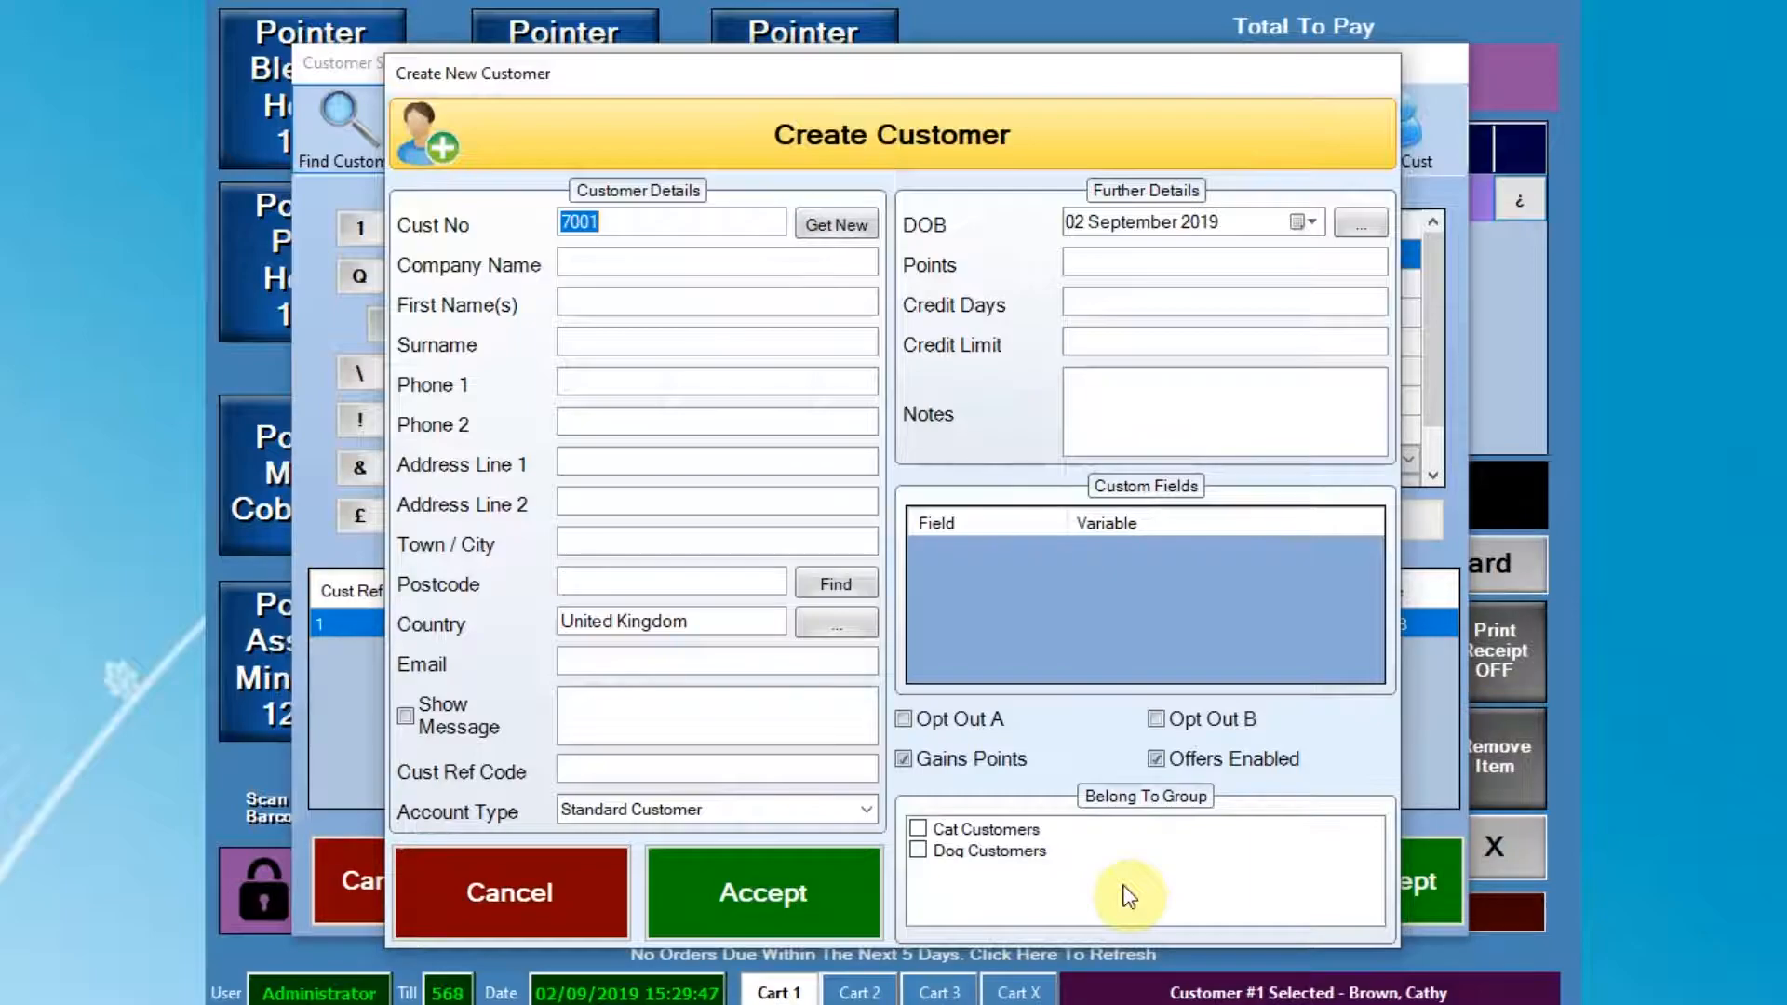
click(565, 884)
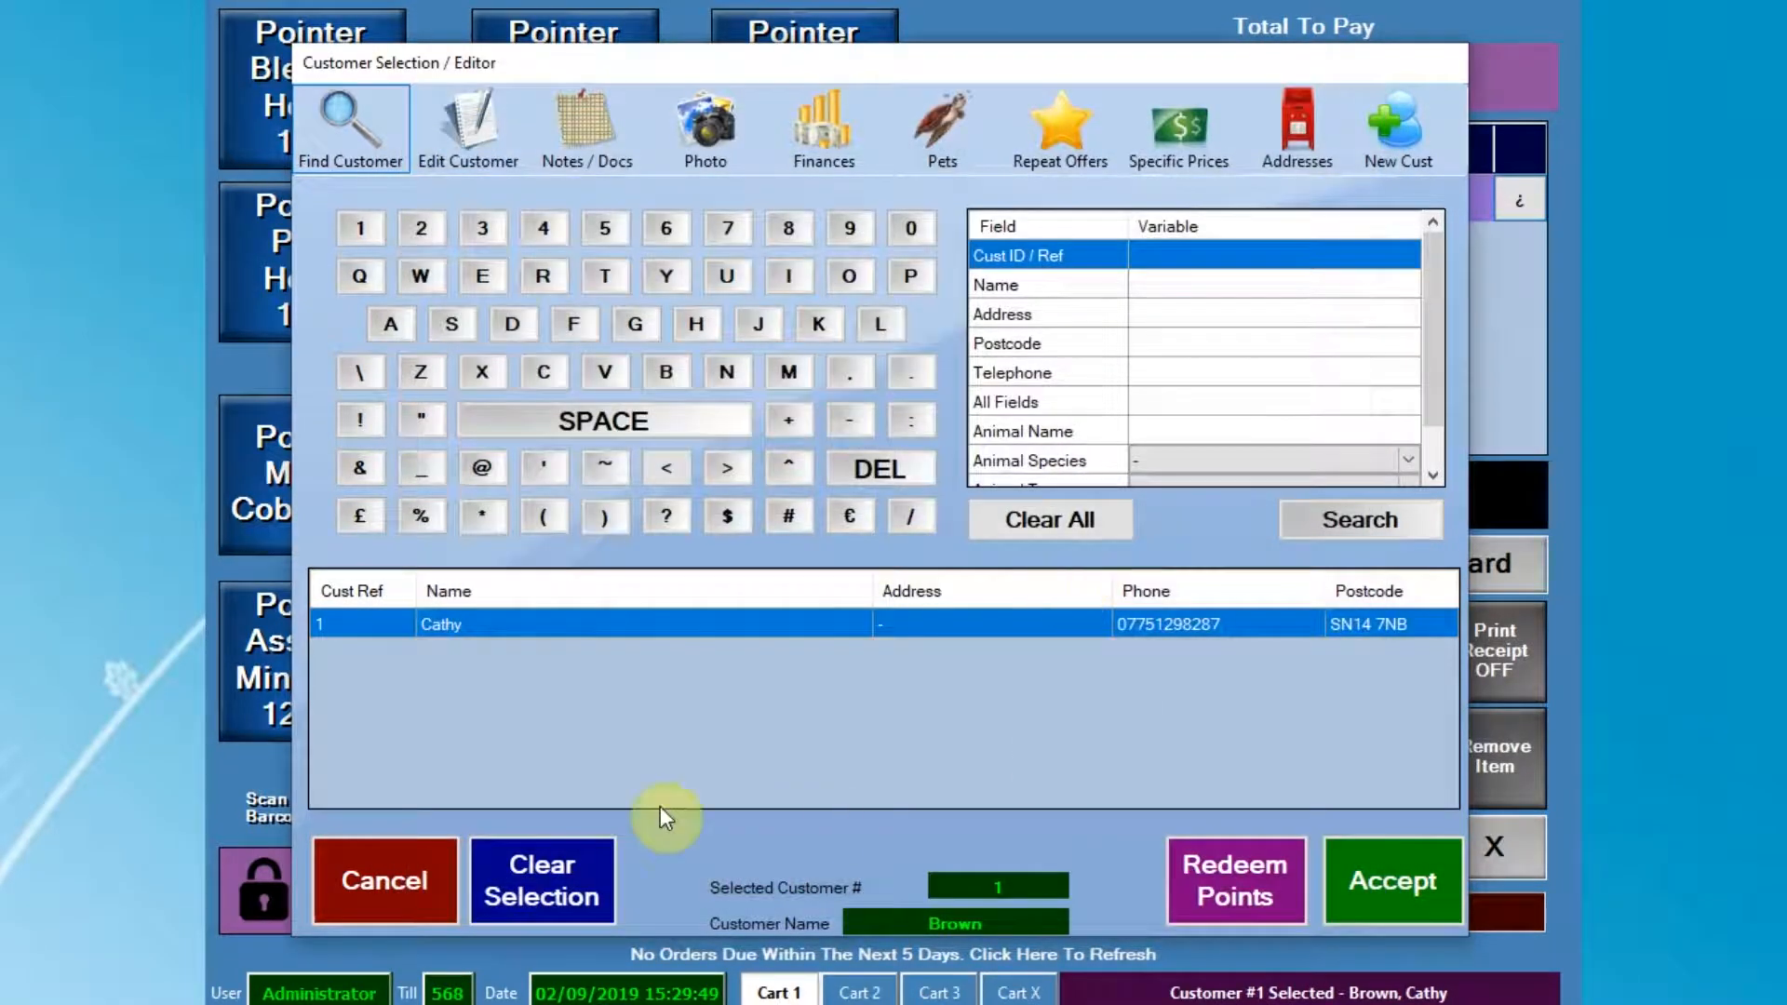
click(406, 886)
Exit sales mode and open the Customer Groups Editor from the customer and marketing area.
click(936, 909)
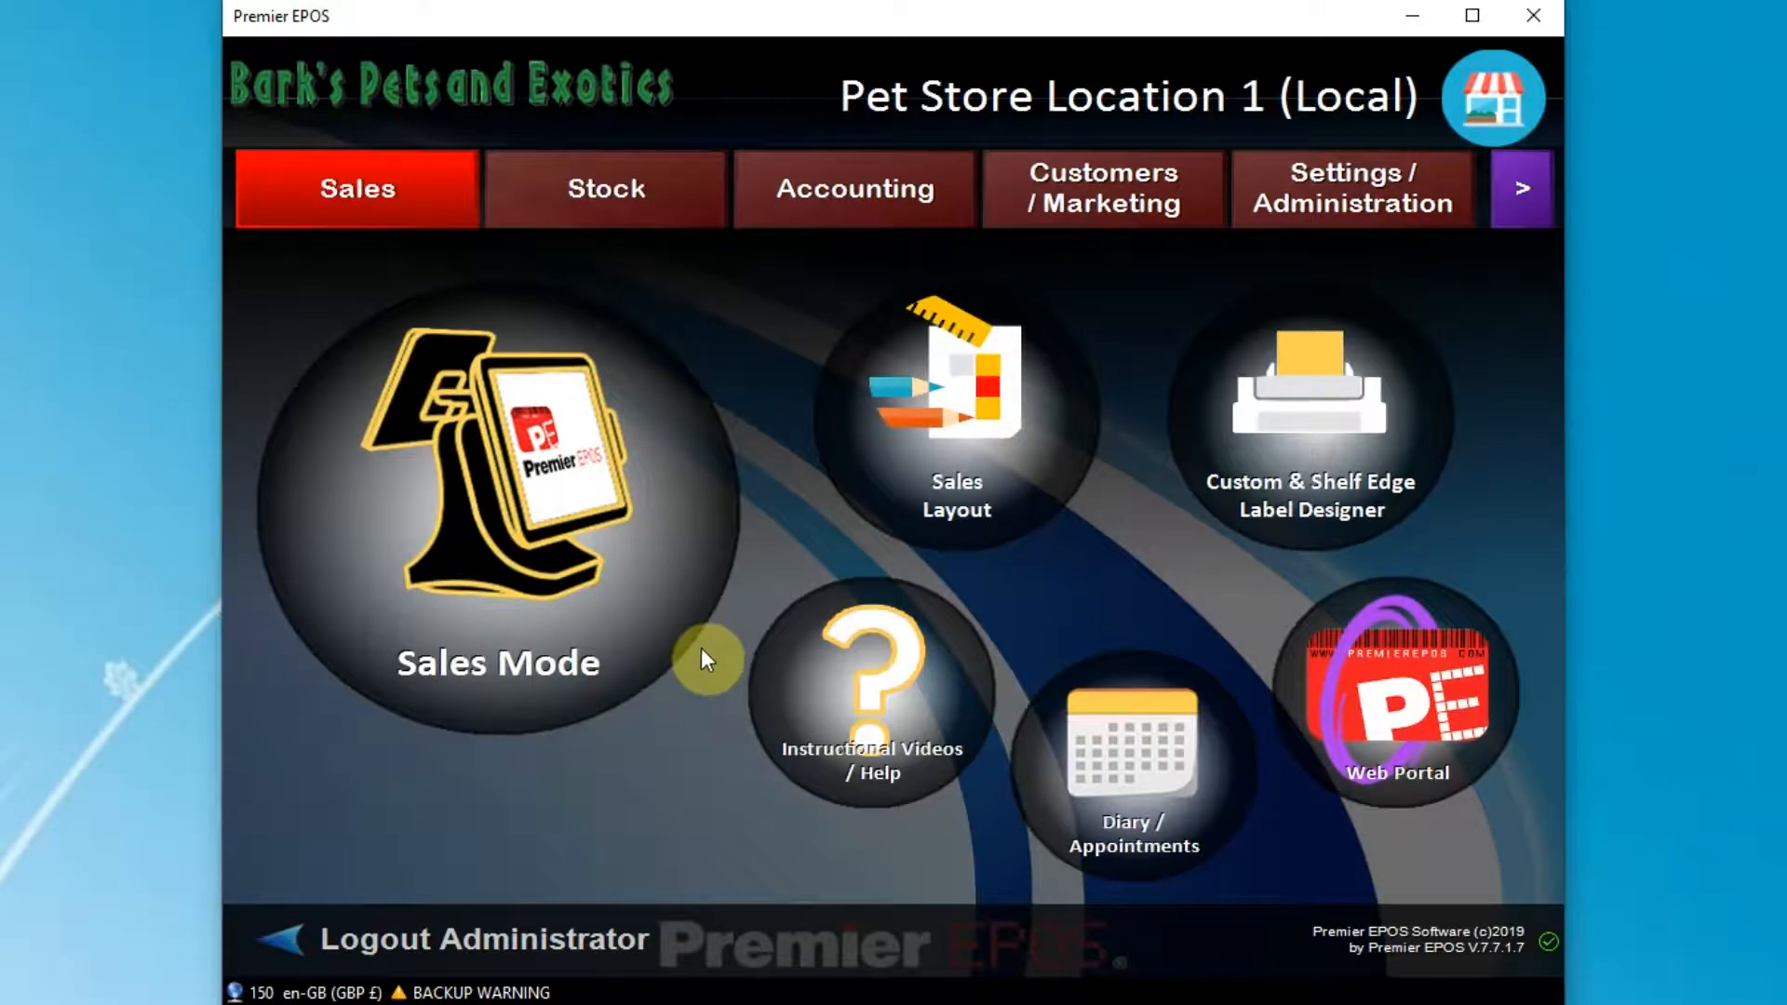
click(907, 197)
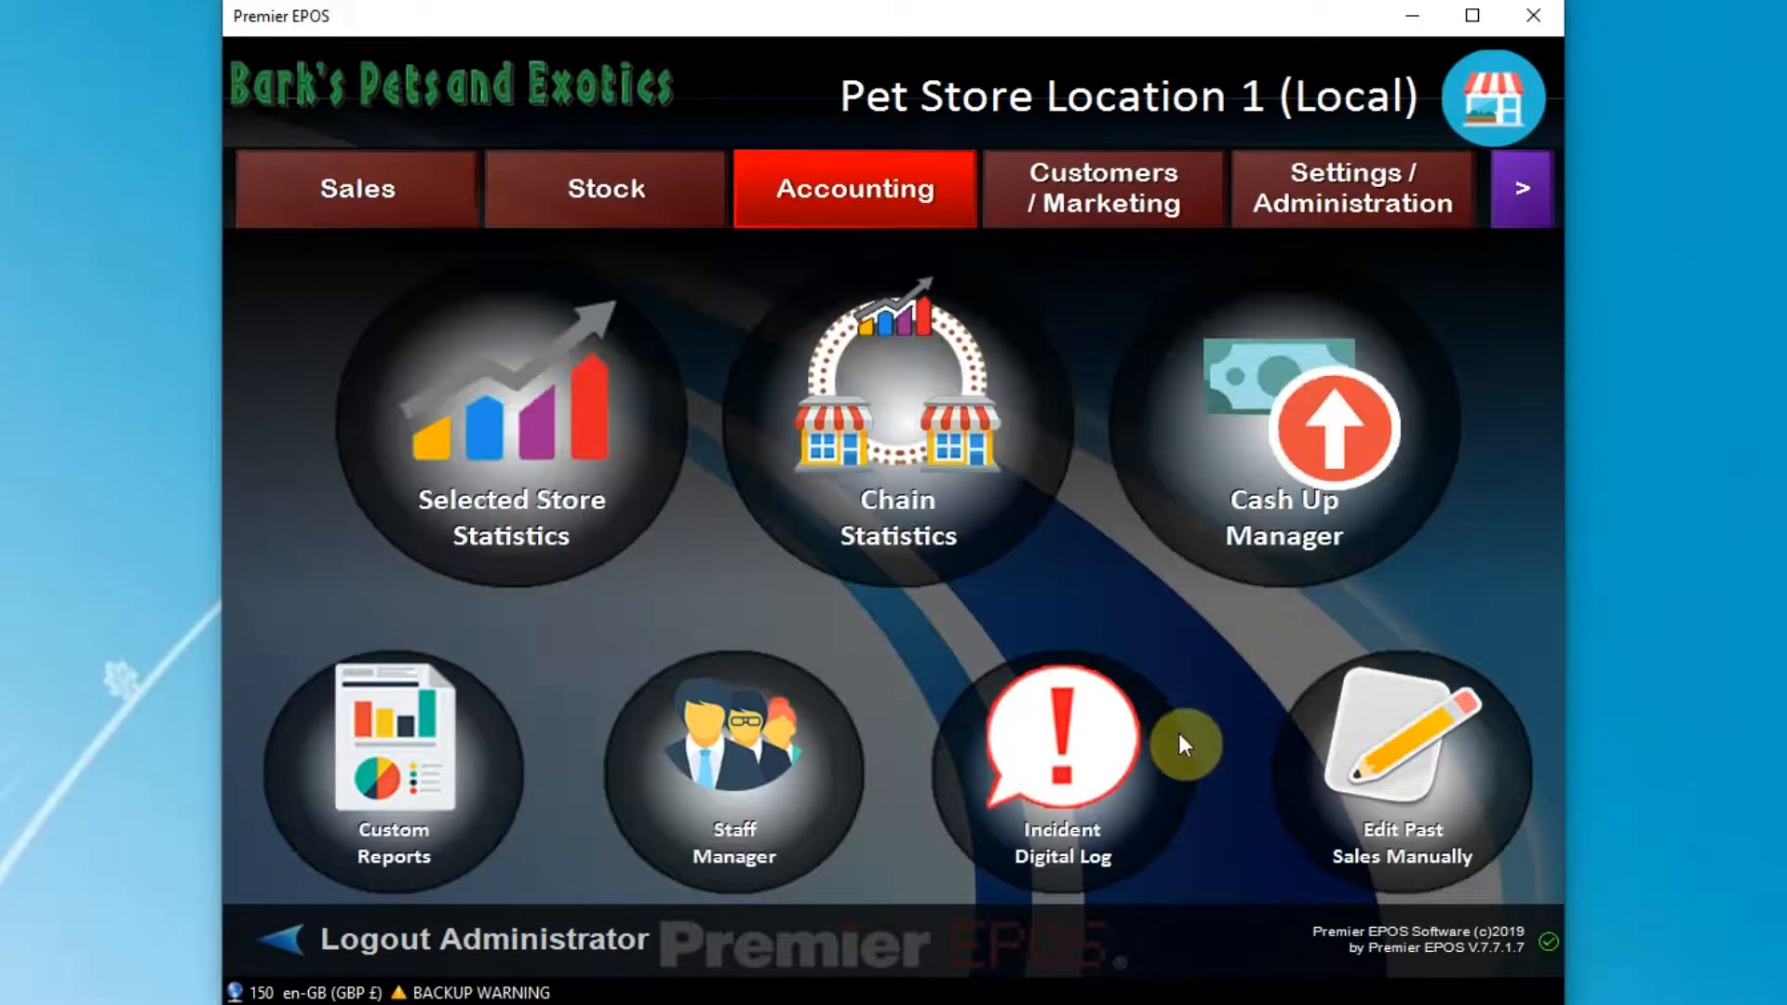
click(1072, 191)
click(1350, 753)
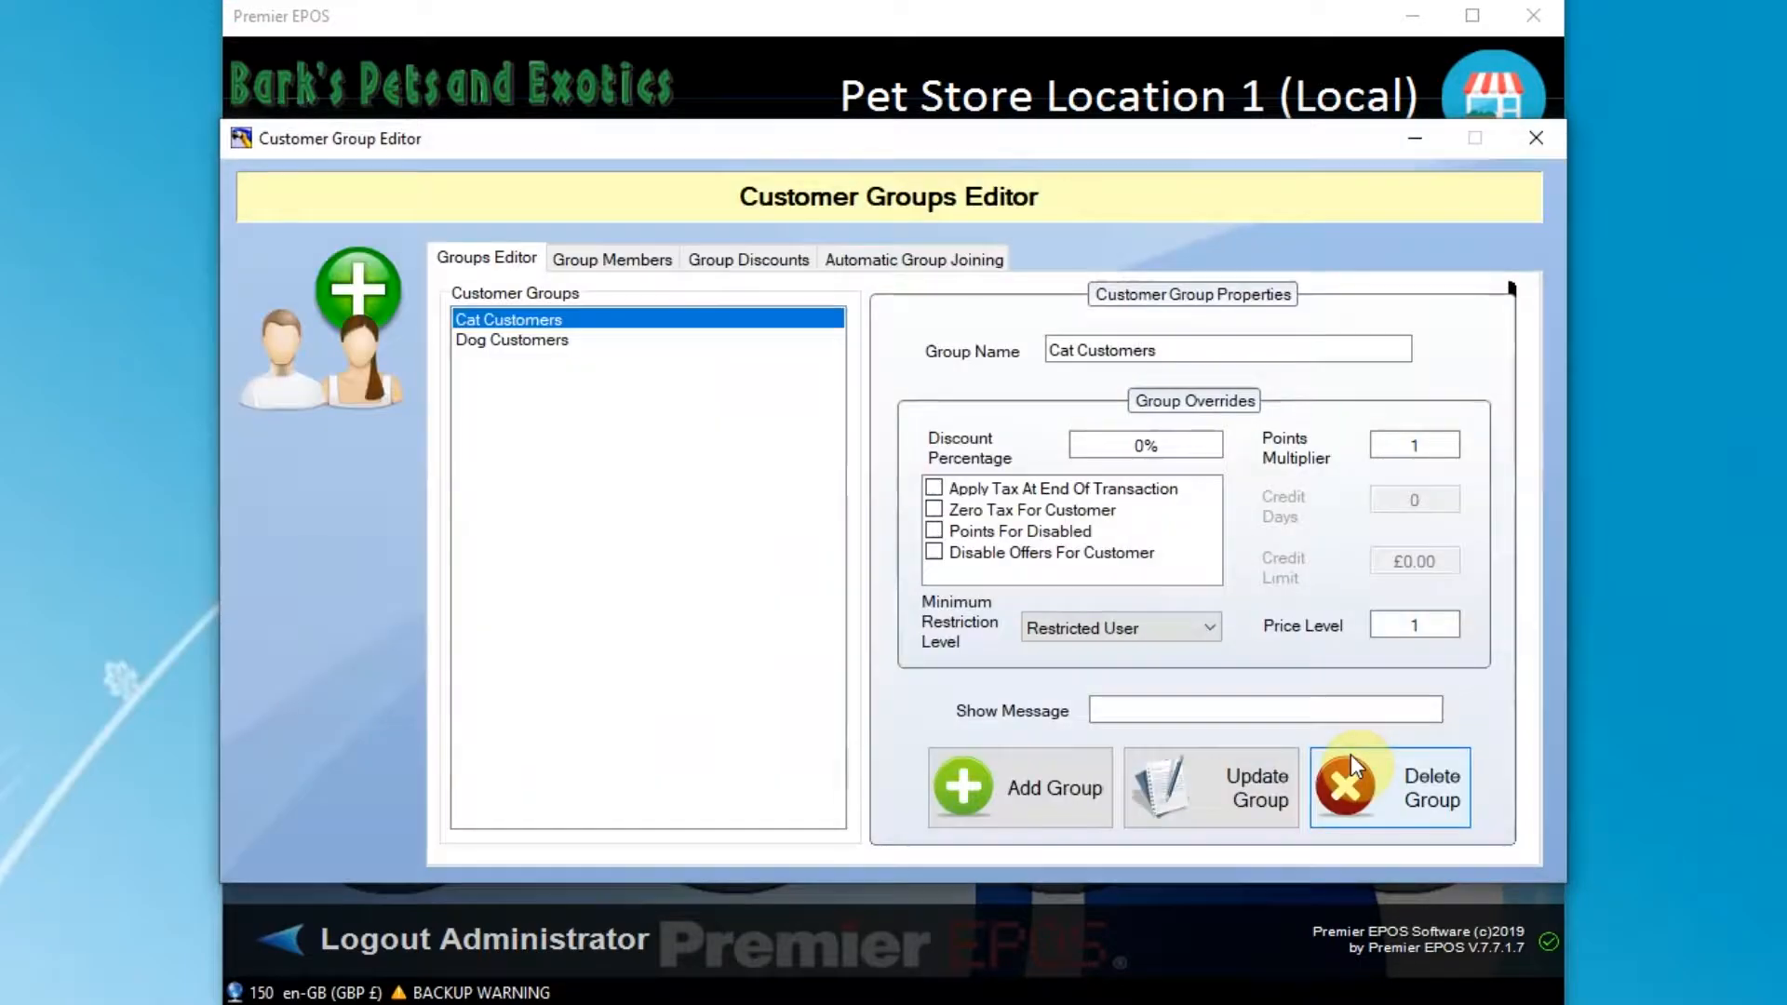
Add an automatic joining condition to the Dog Customers group based on Type Of Item, with Dog as the item type.
click(513, 340)
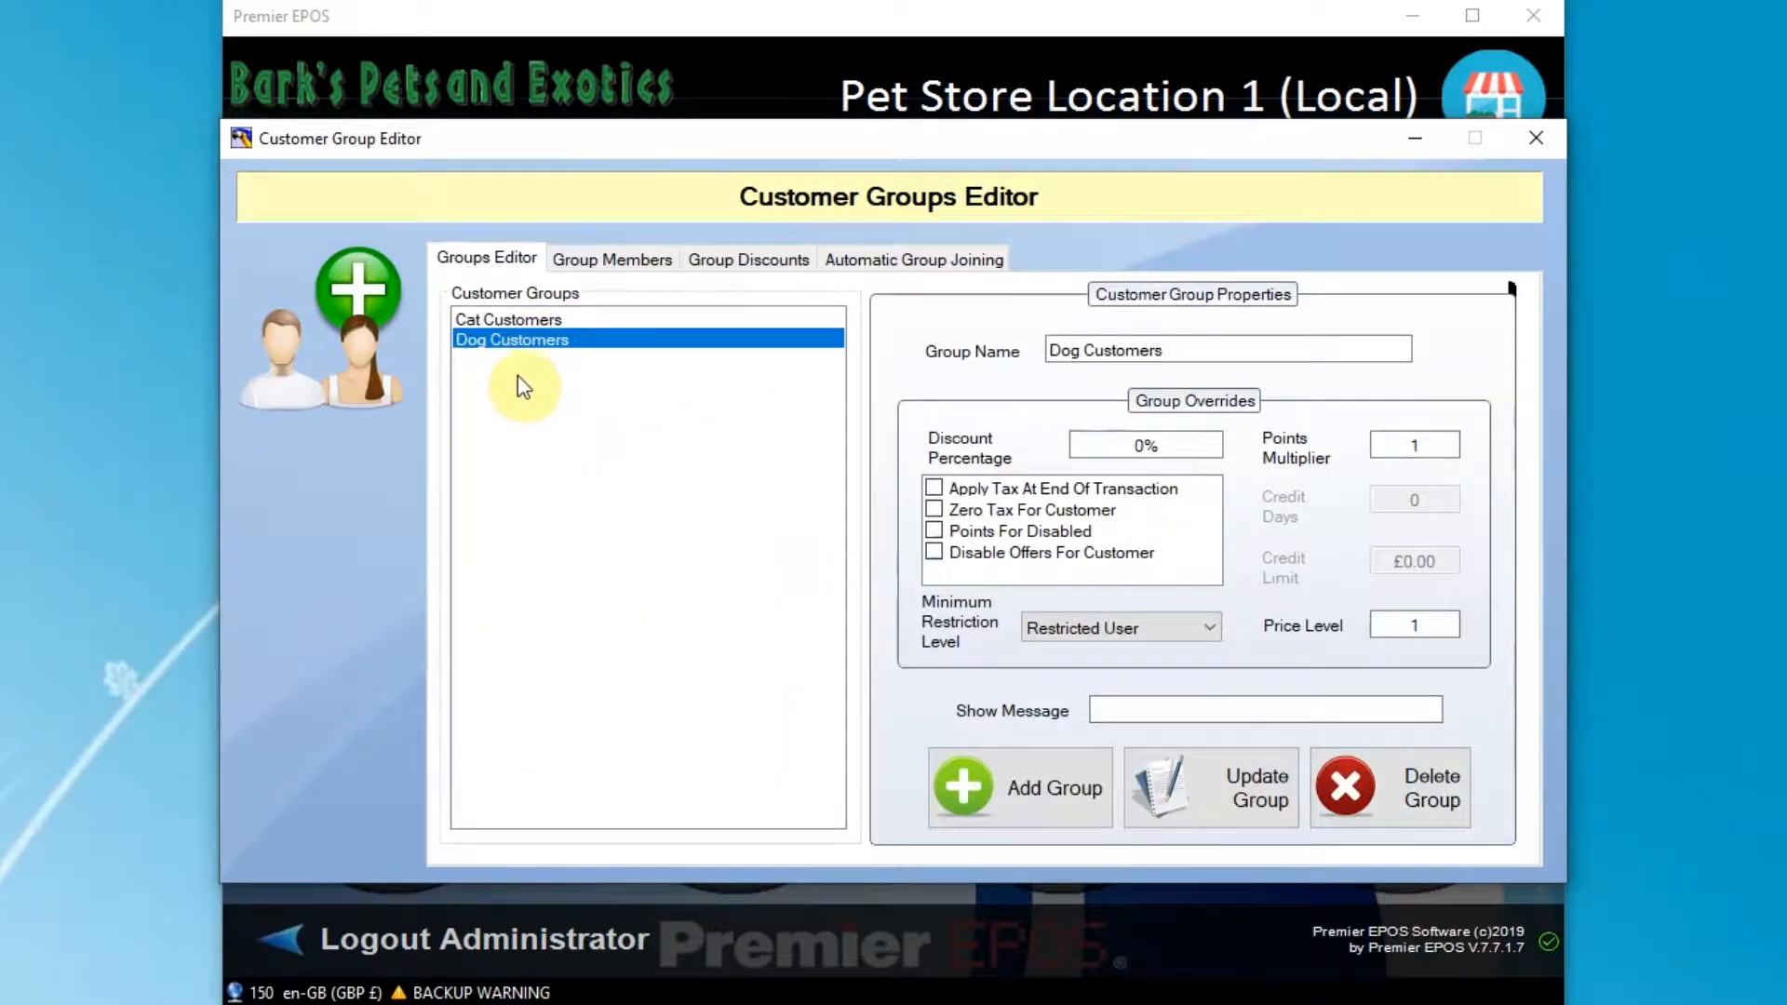
click(614, 260)
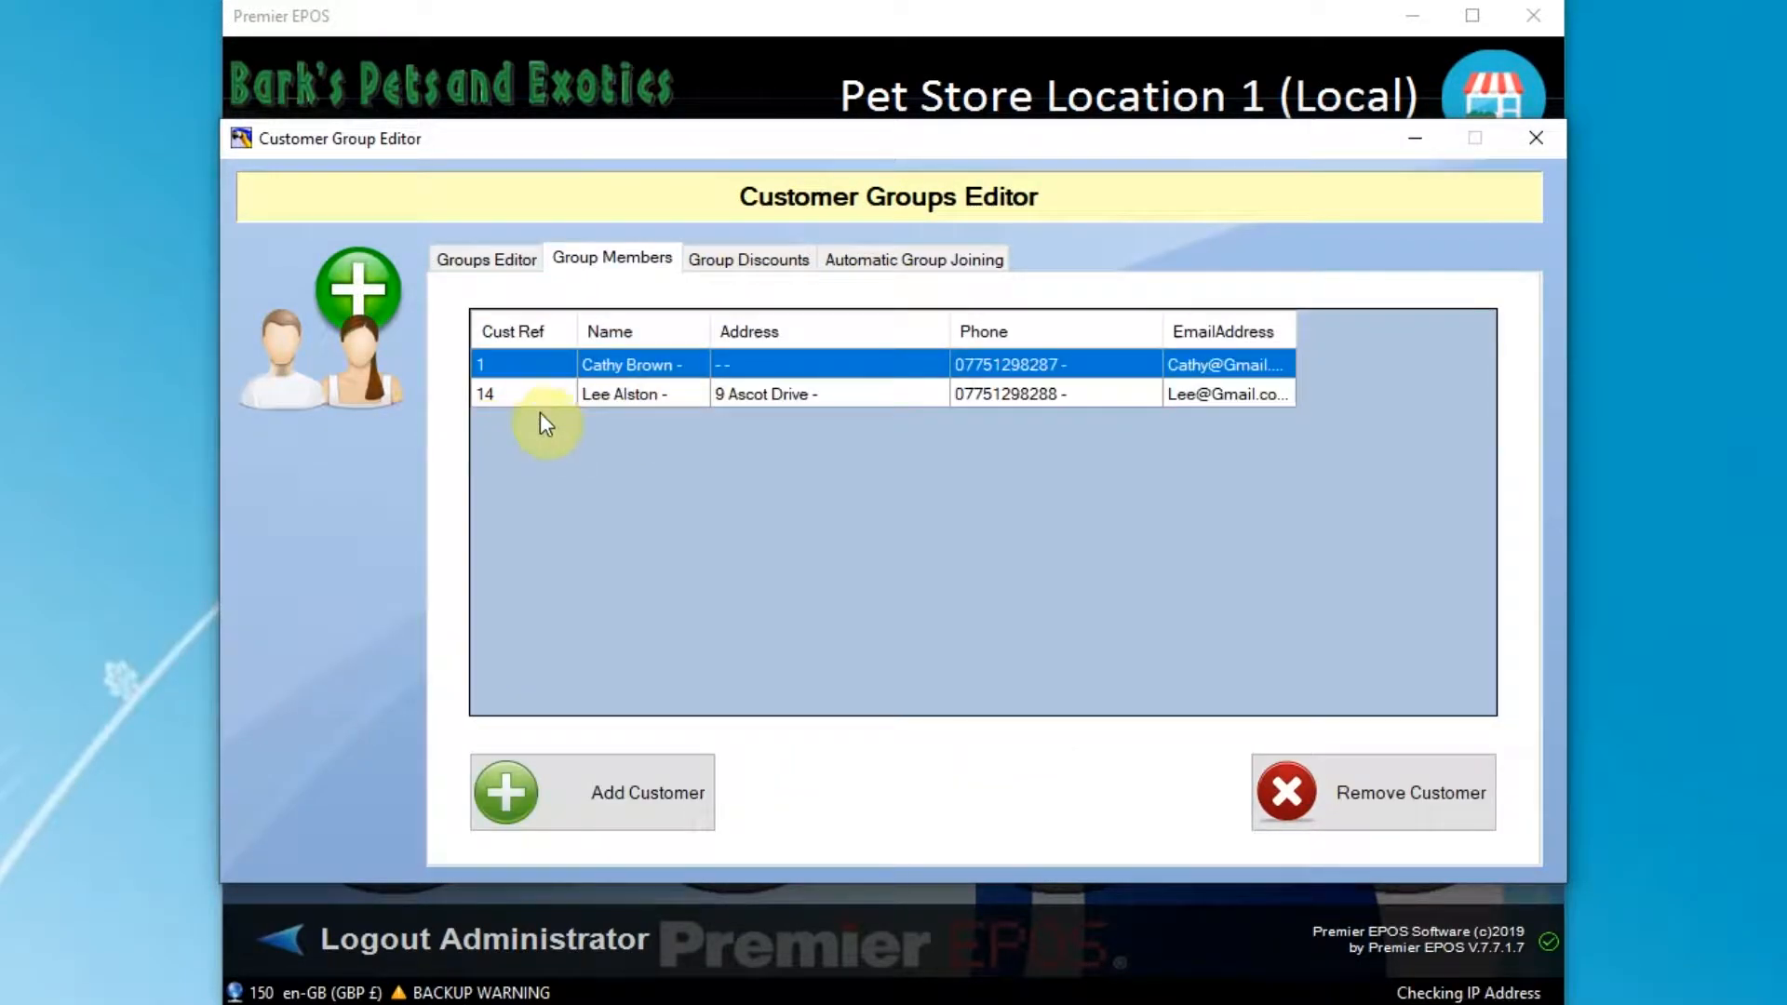
click(880, 263)
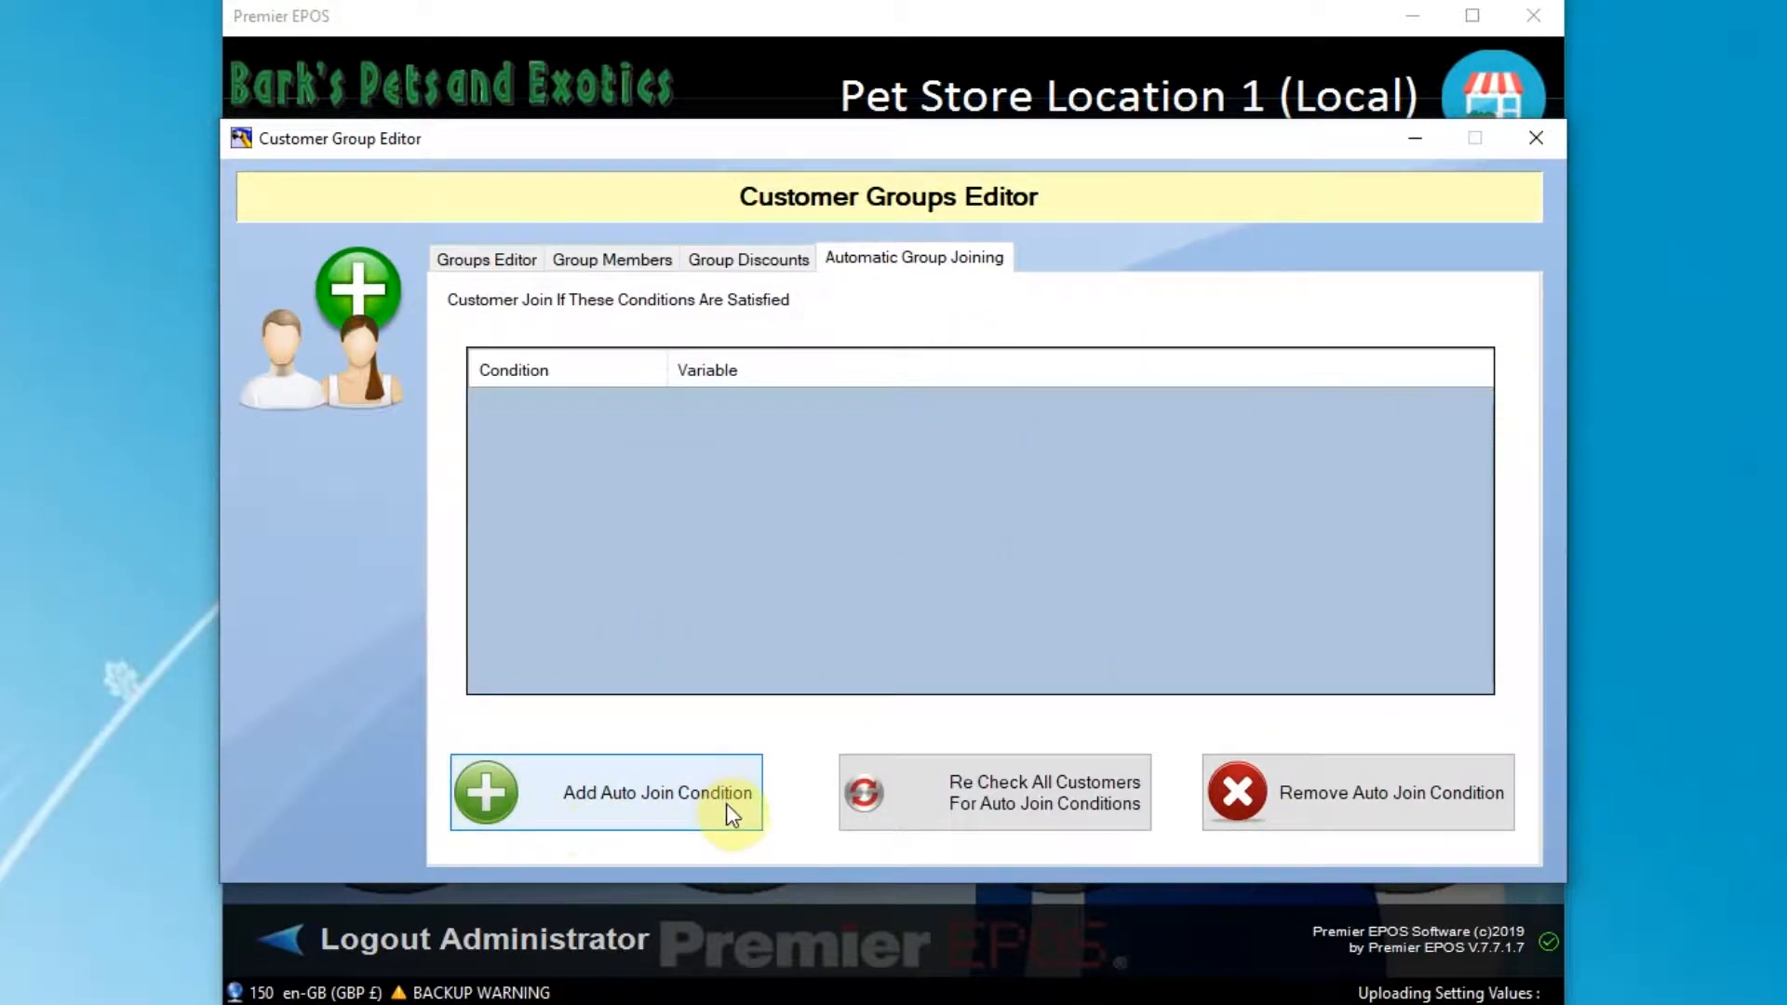
click(582, 814)
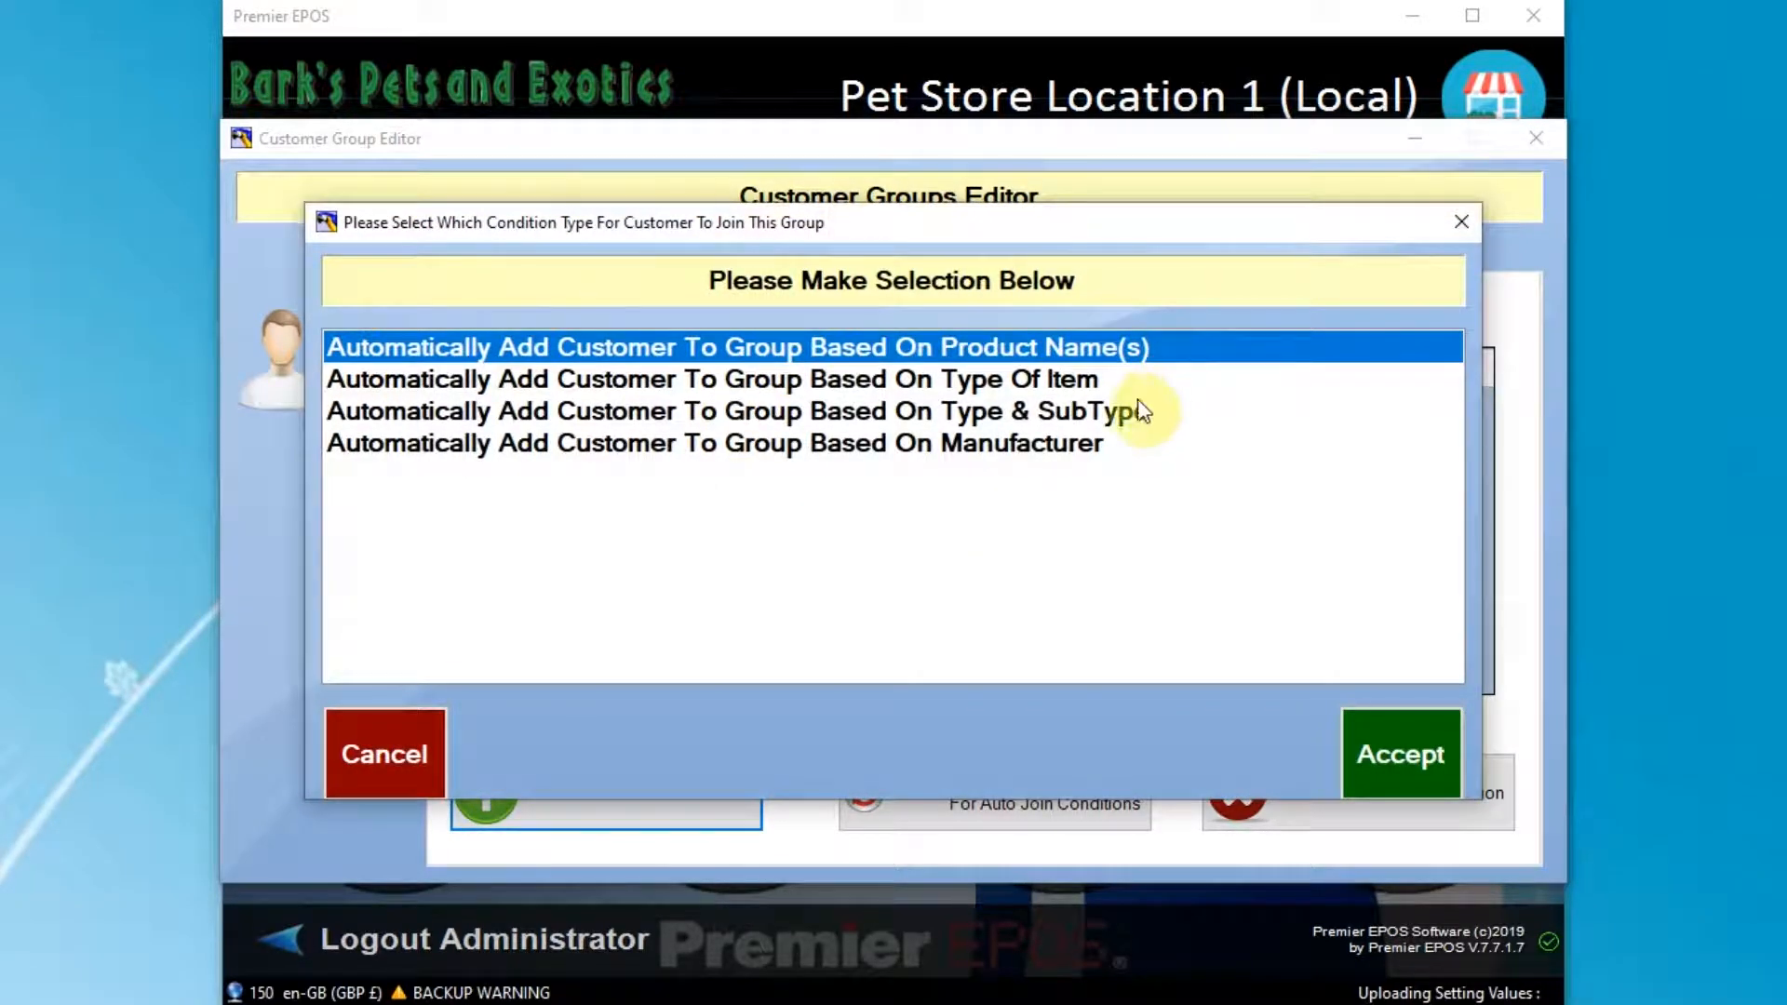
click(1093, 389)
click(1345, 746)
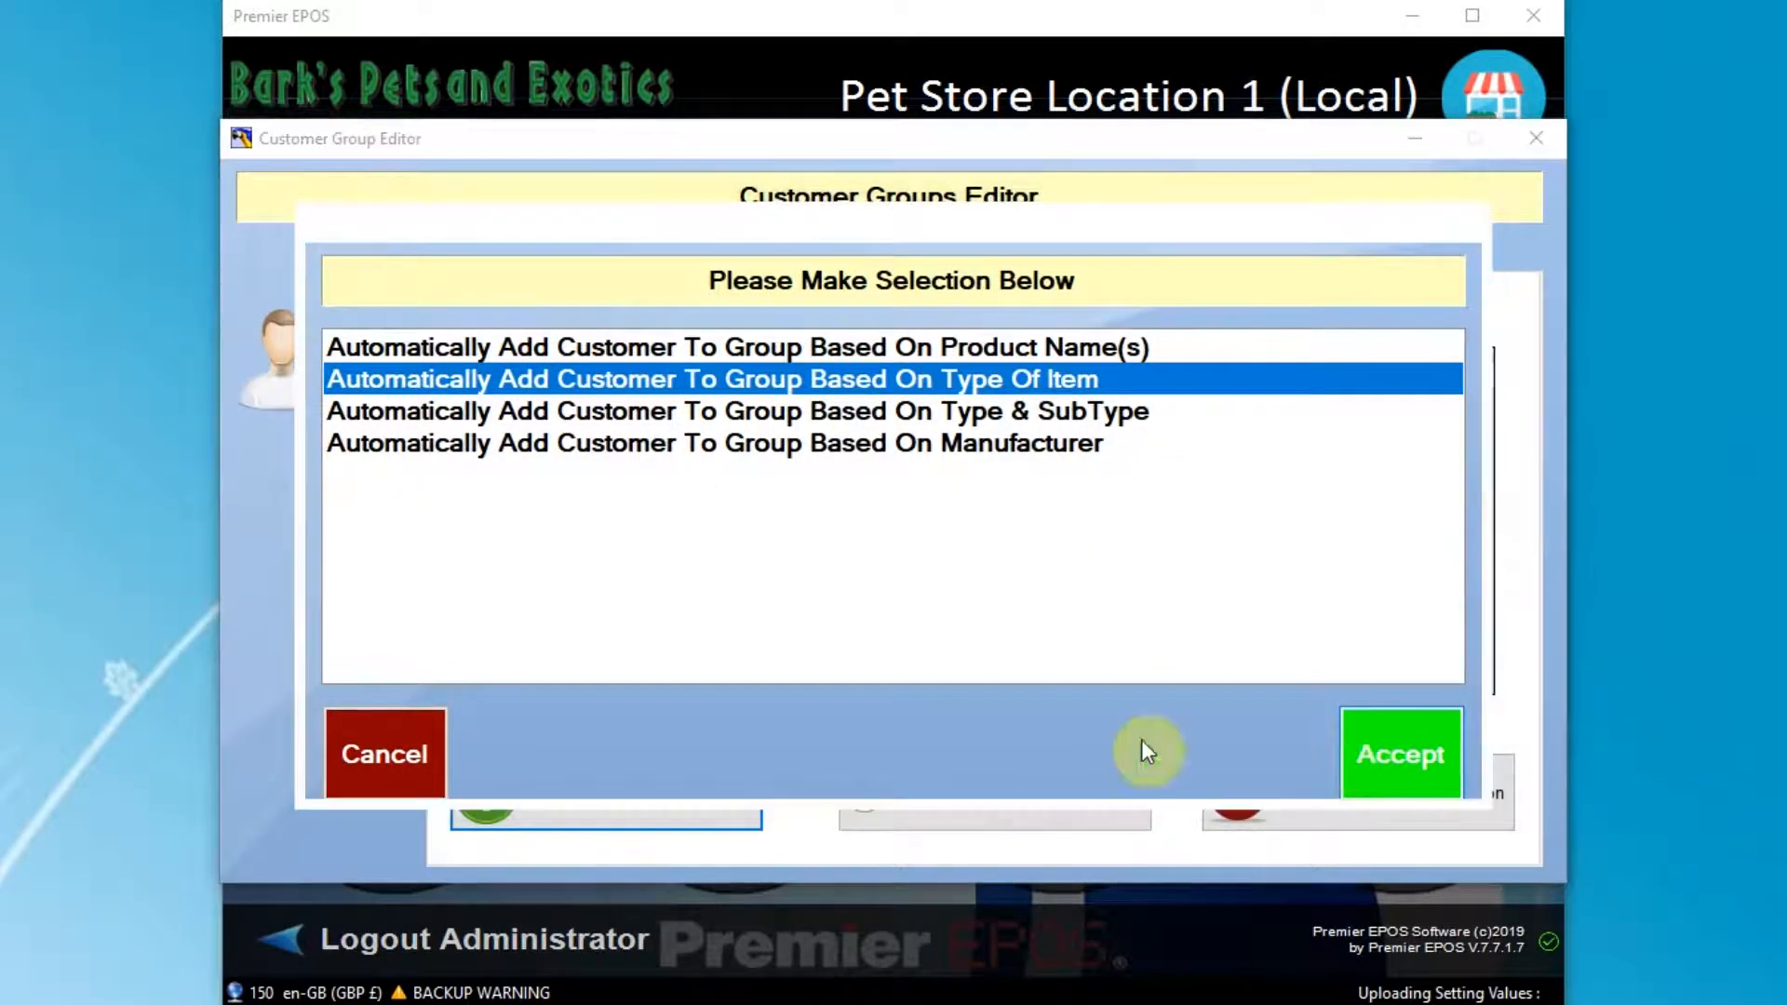
click(708, 499)
click(1103, 745)
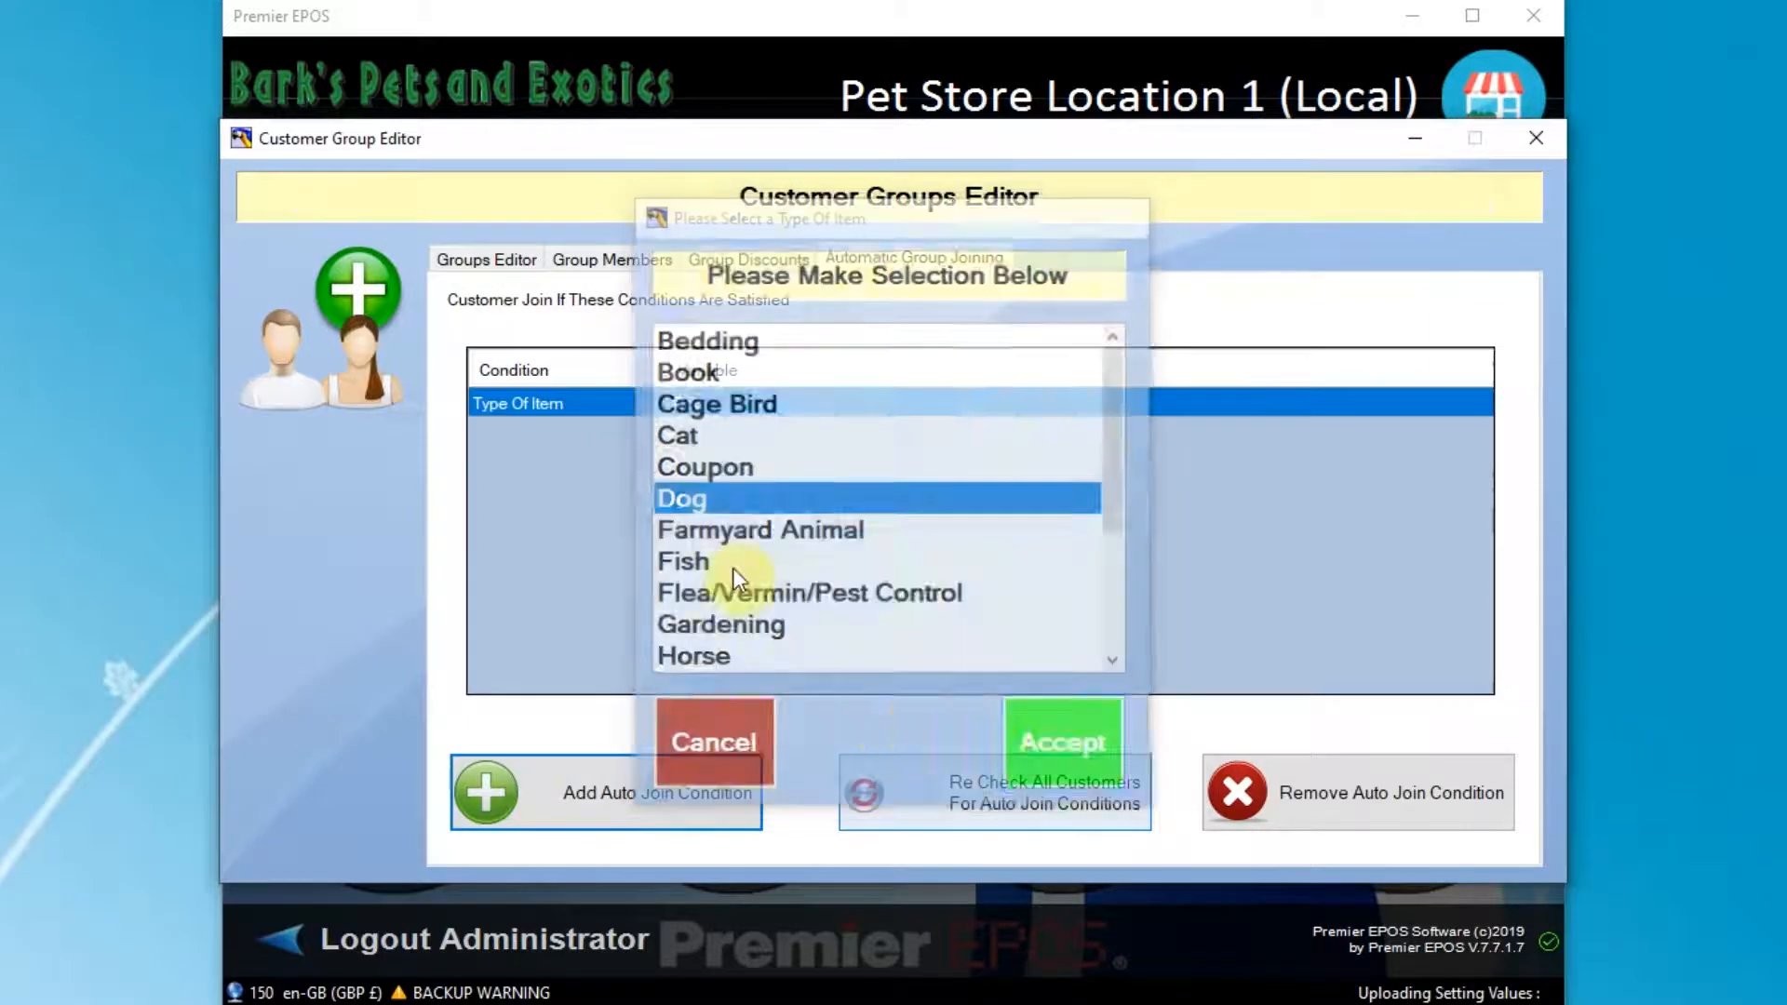
Re-check all customers against the auto join conditions and review the Dog Customers member list.
click(970, 782)
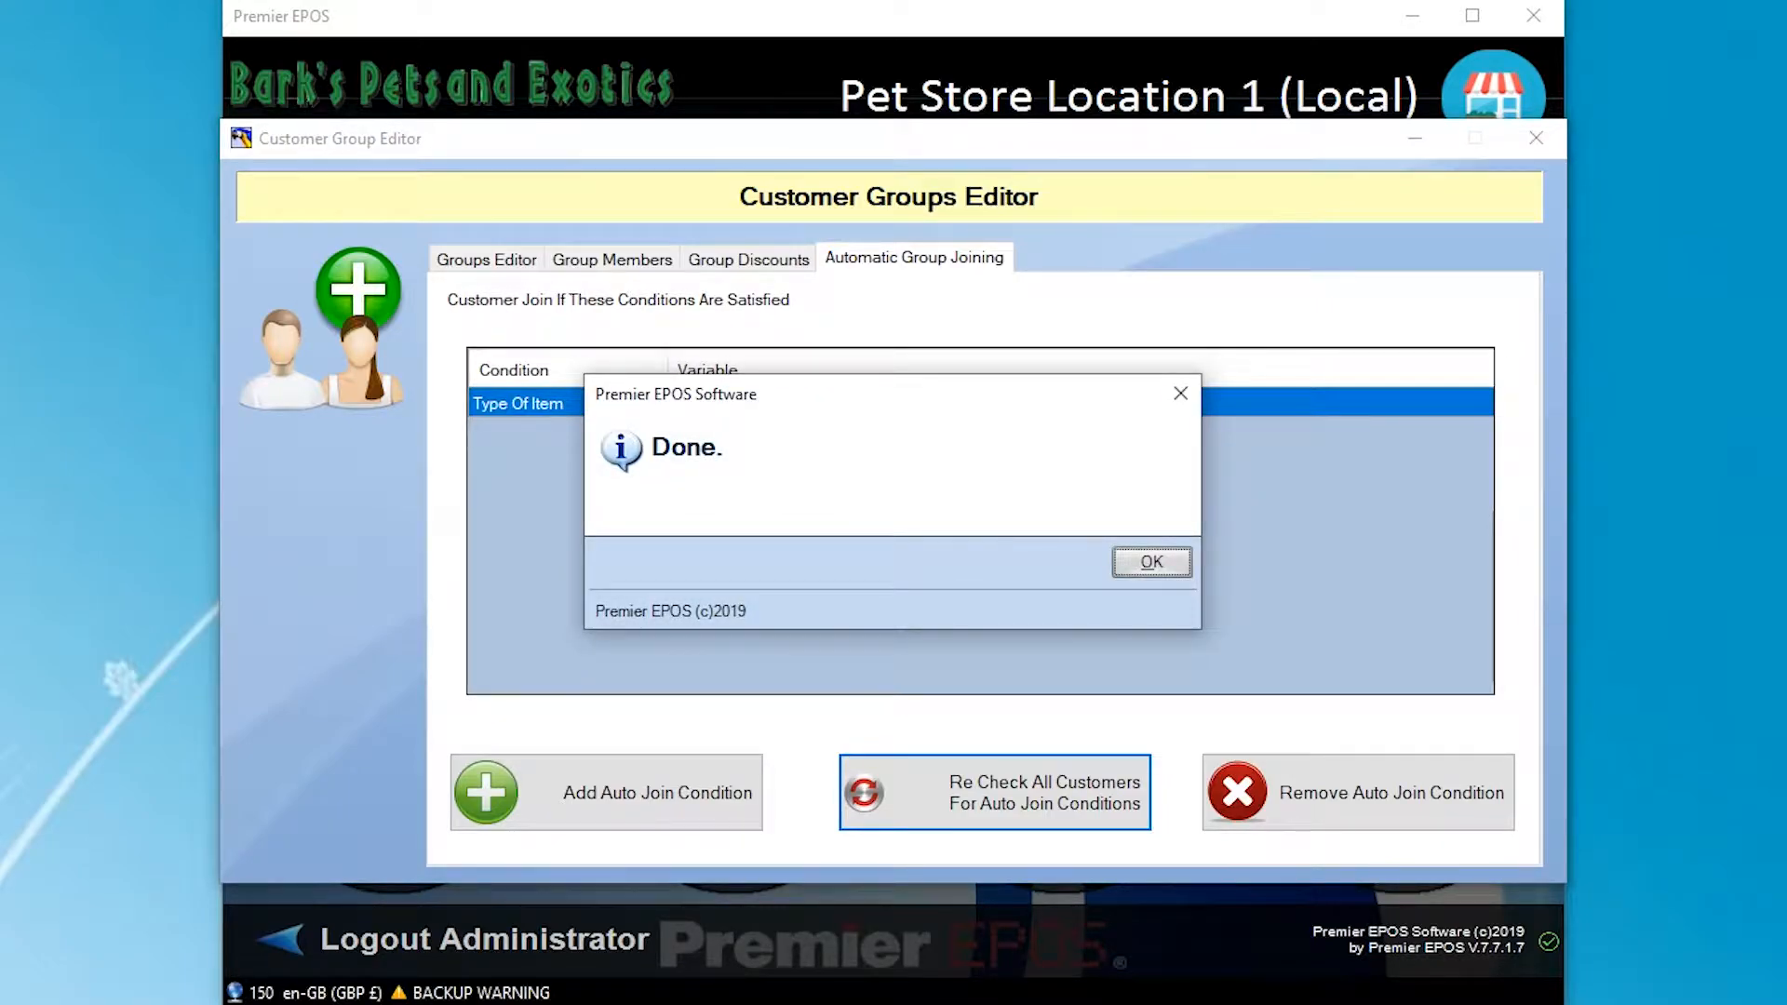
click(1151, 562)
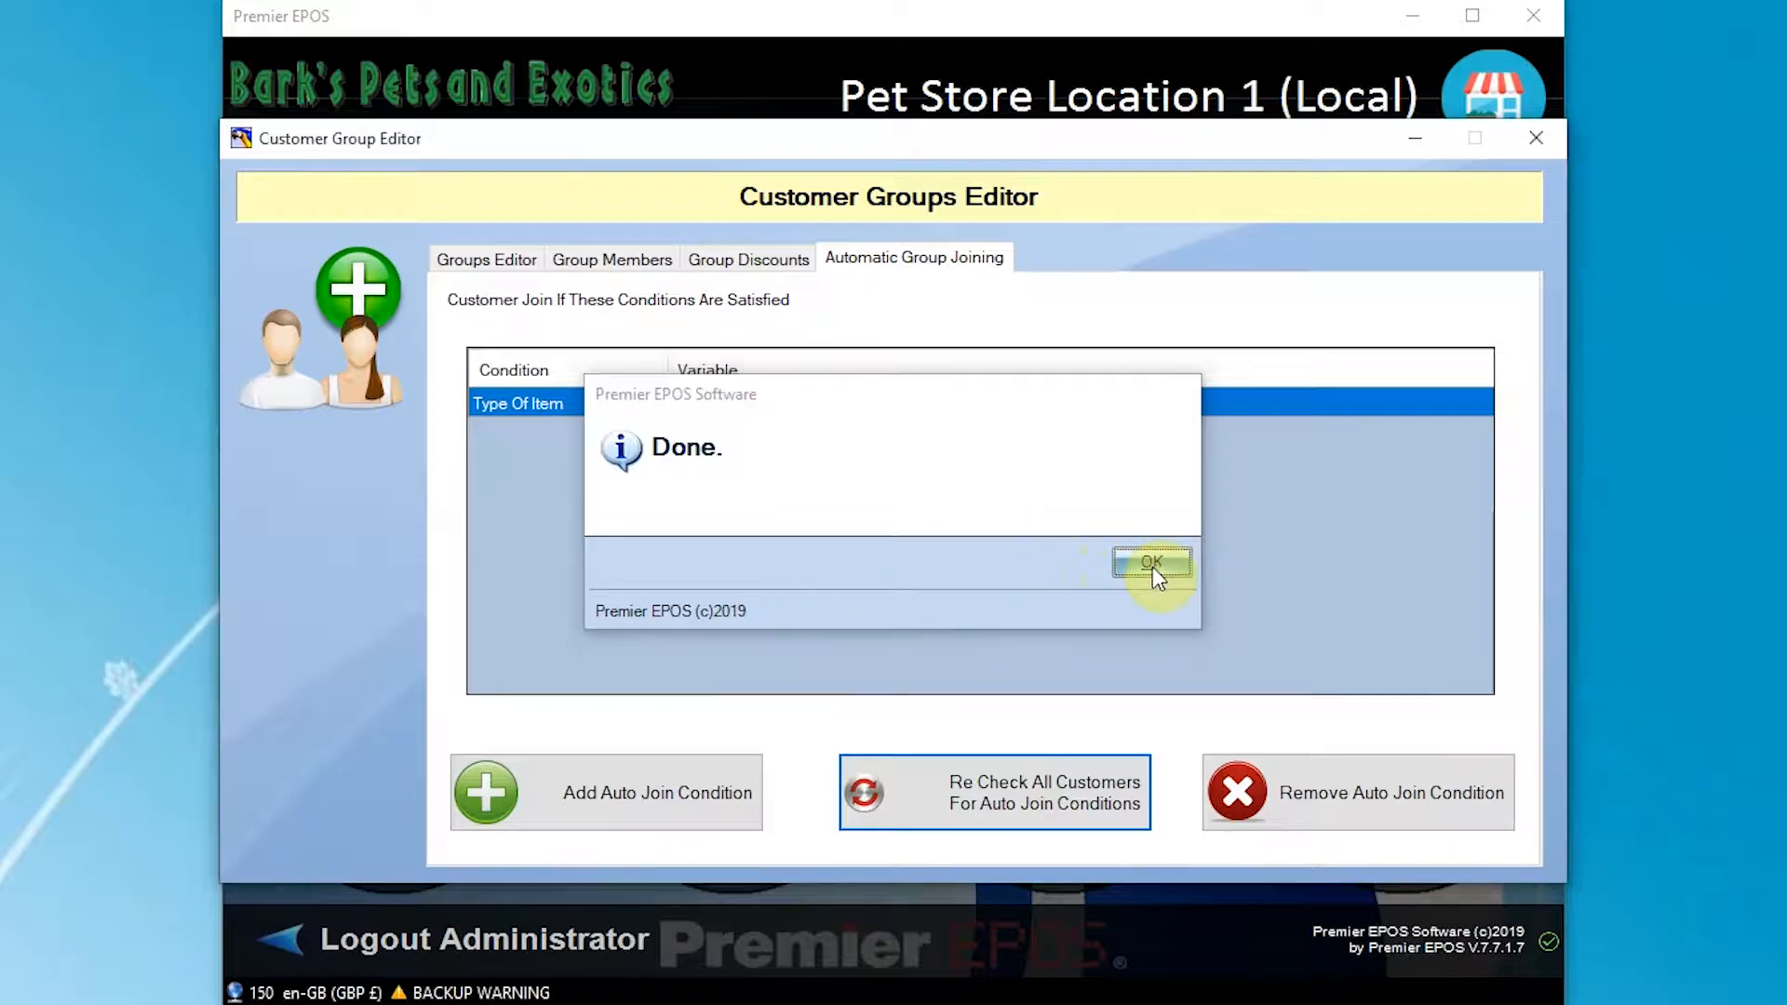
click(593, 263)
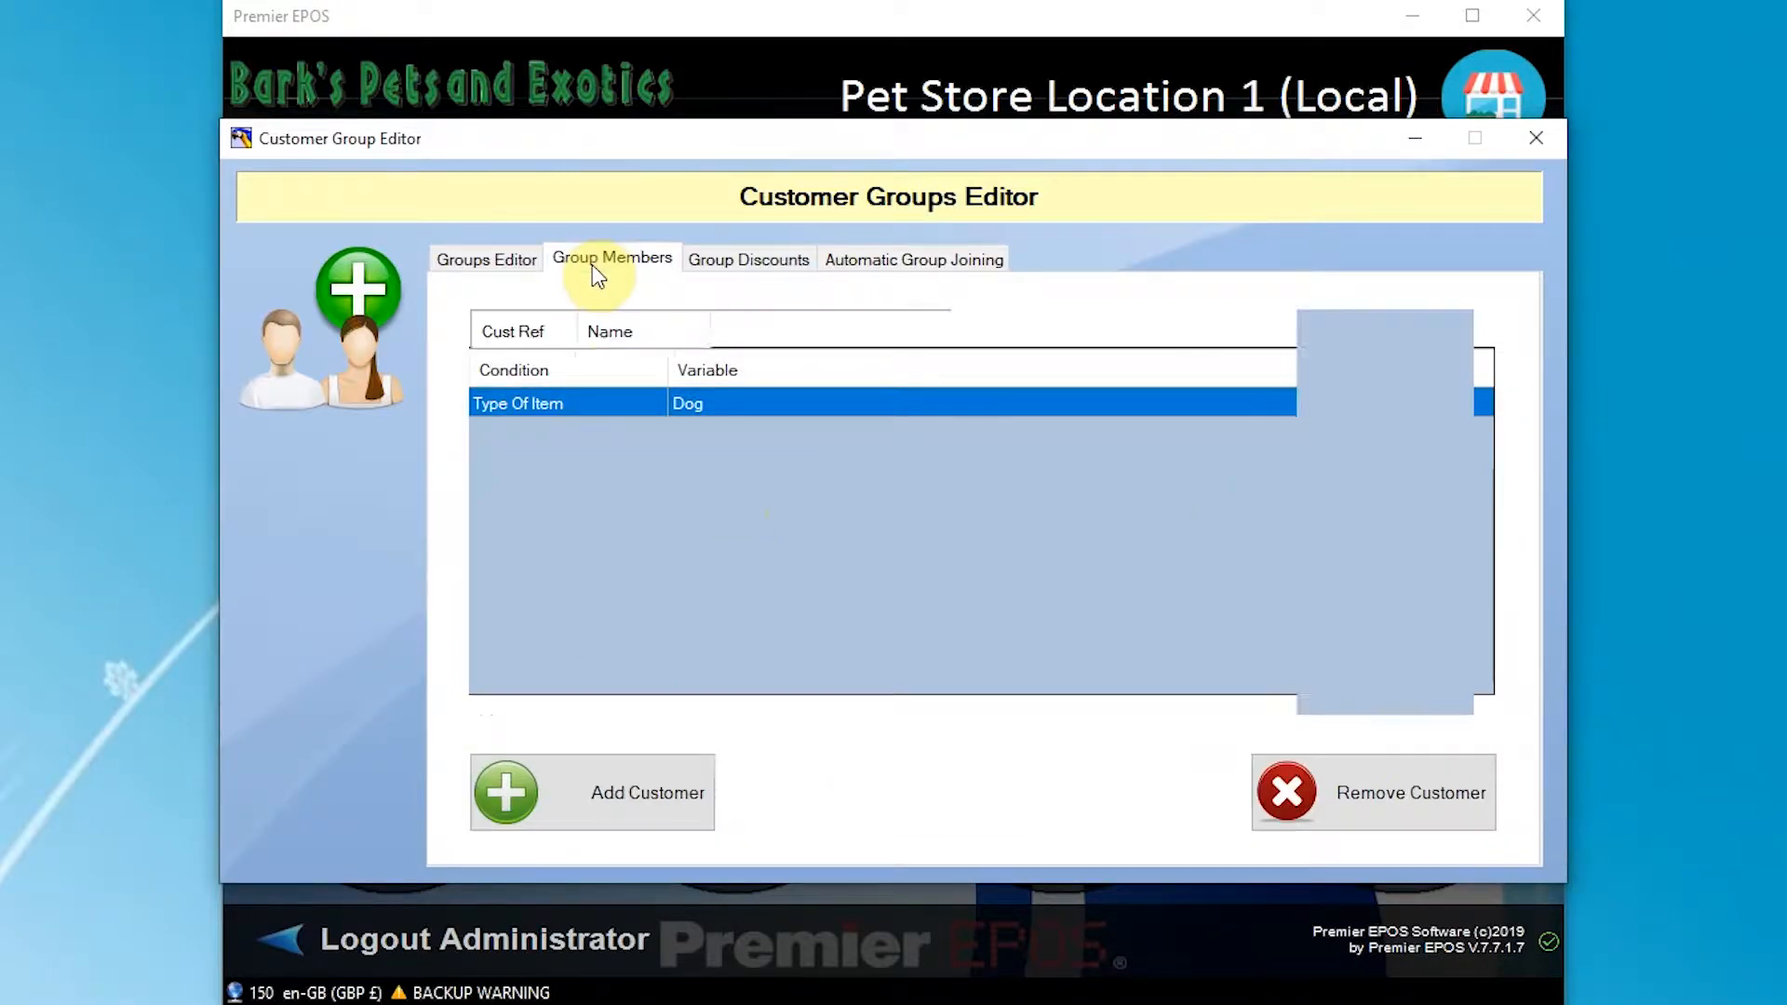
scroll(903, 424, down, 20)
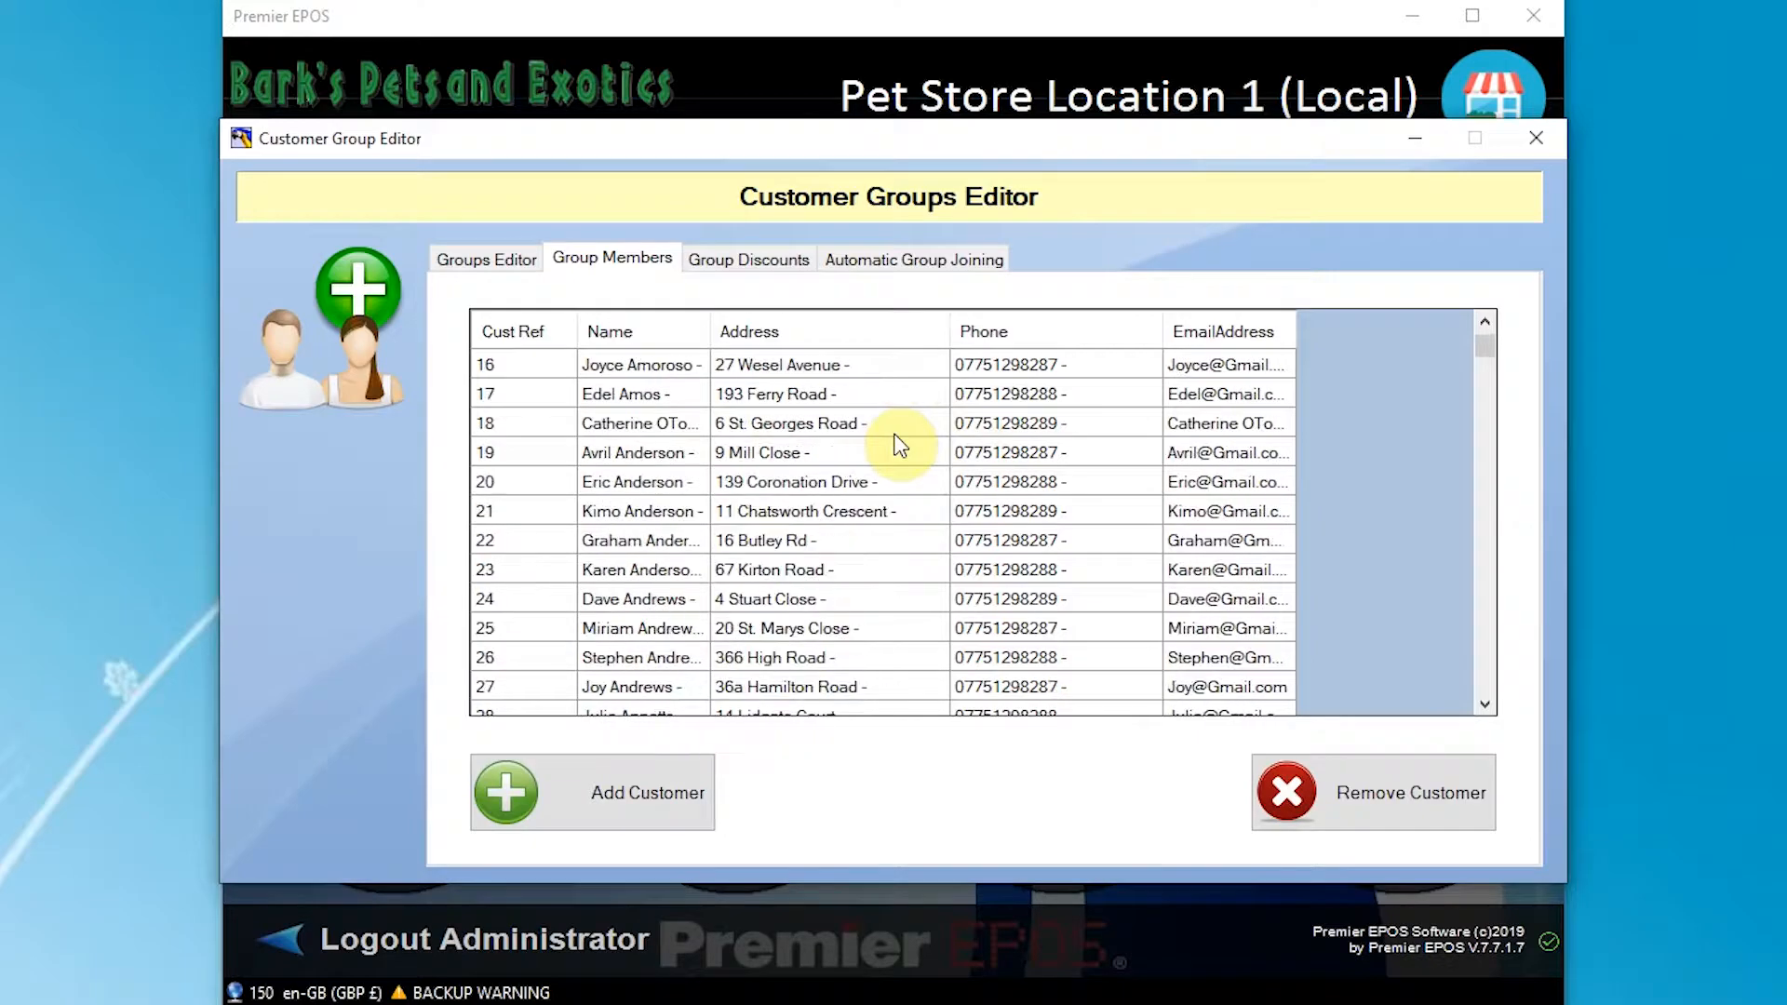
scroll(884, 434, down, 20)
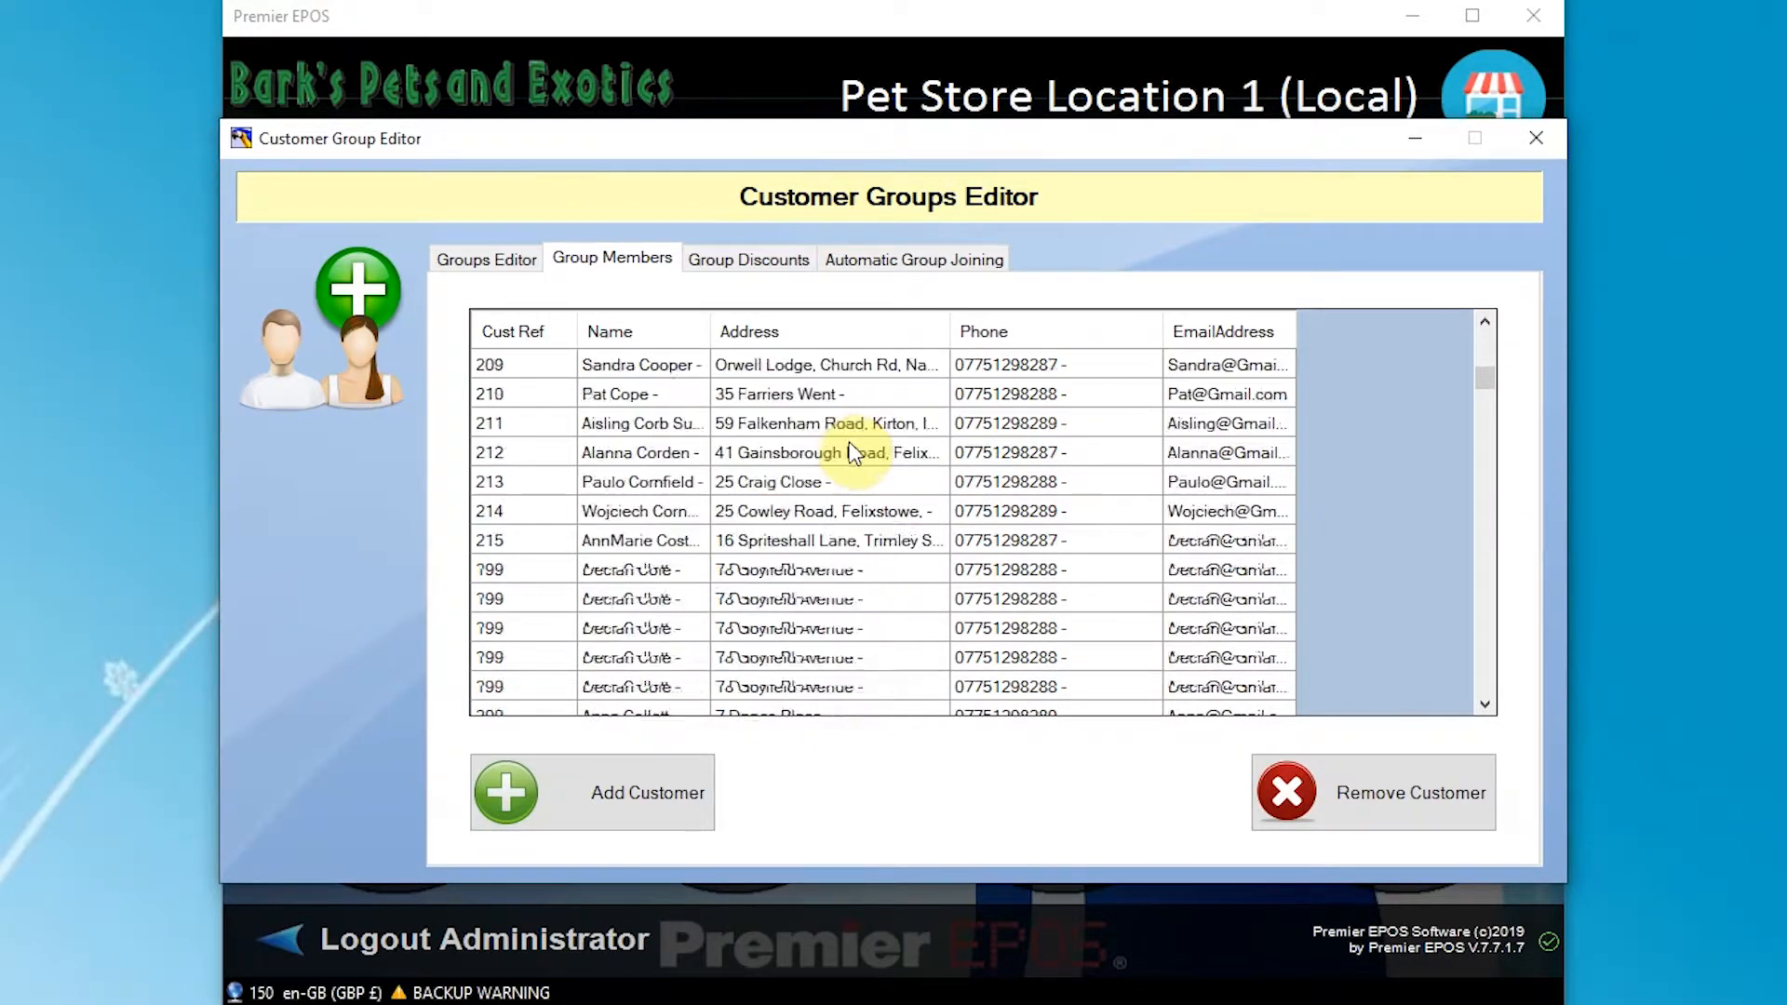
scroll(809, 425, down, 20)
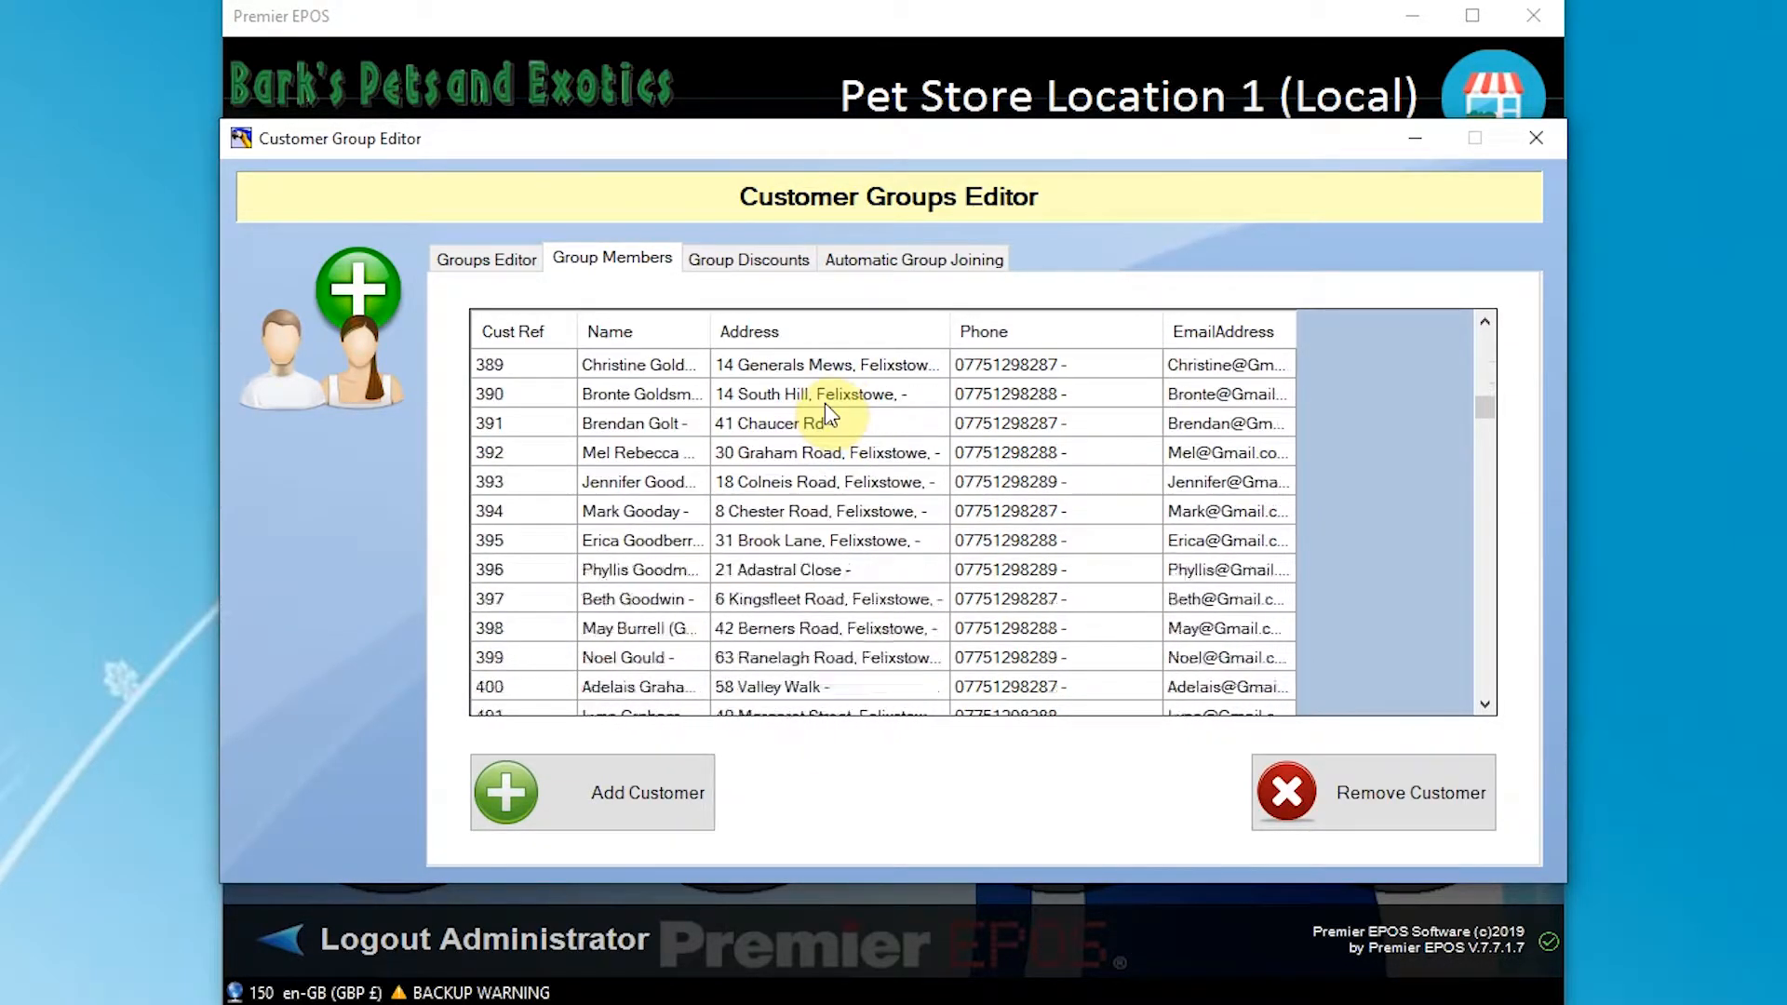
scroll(938, 437, up, 20)
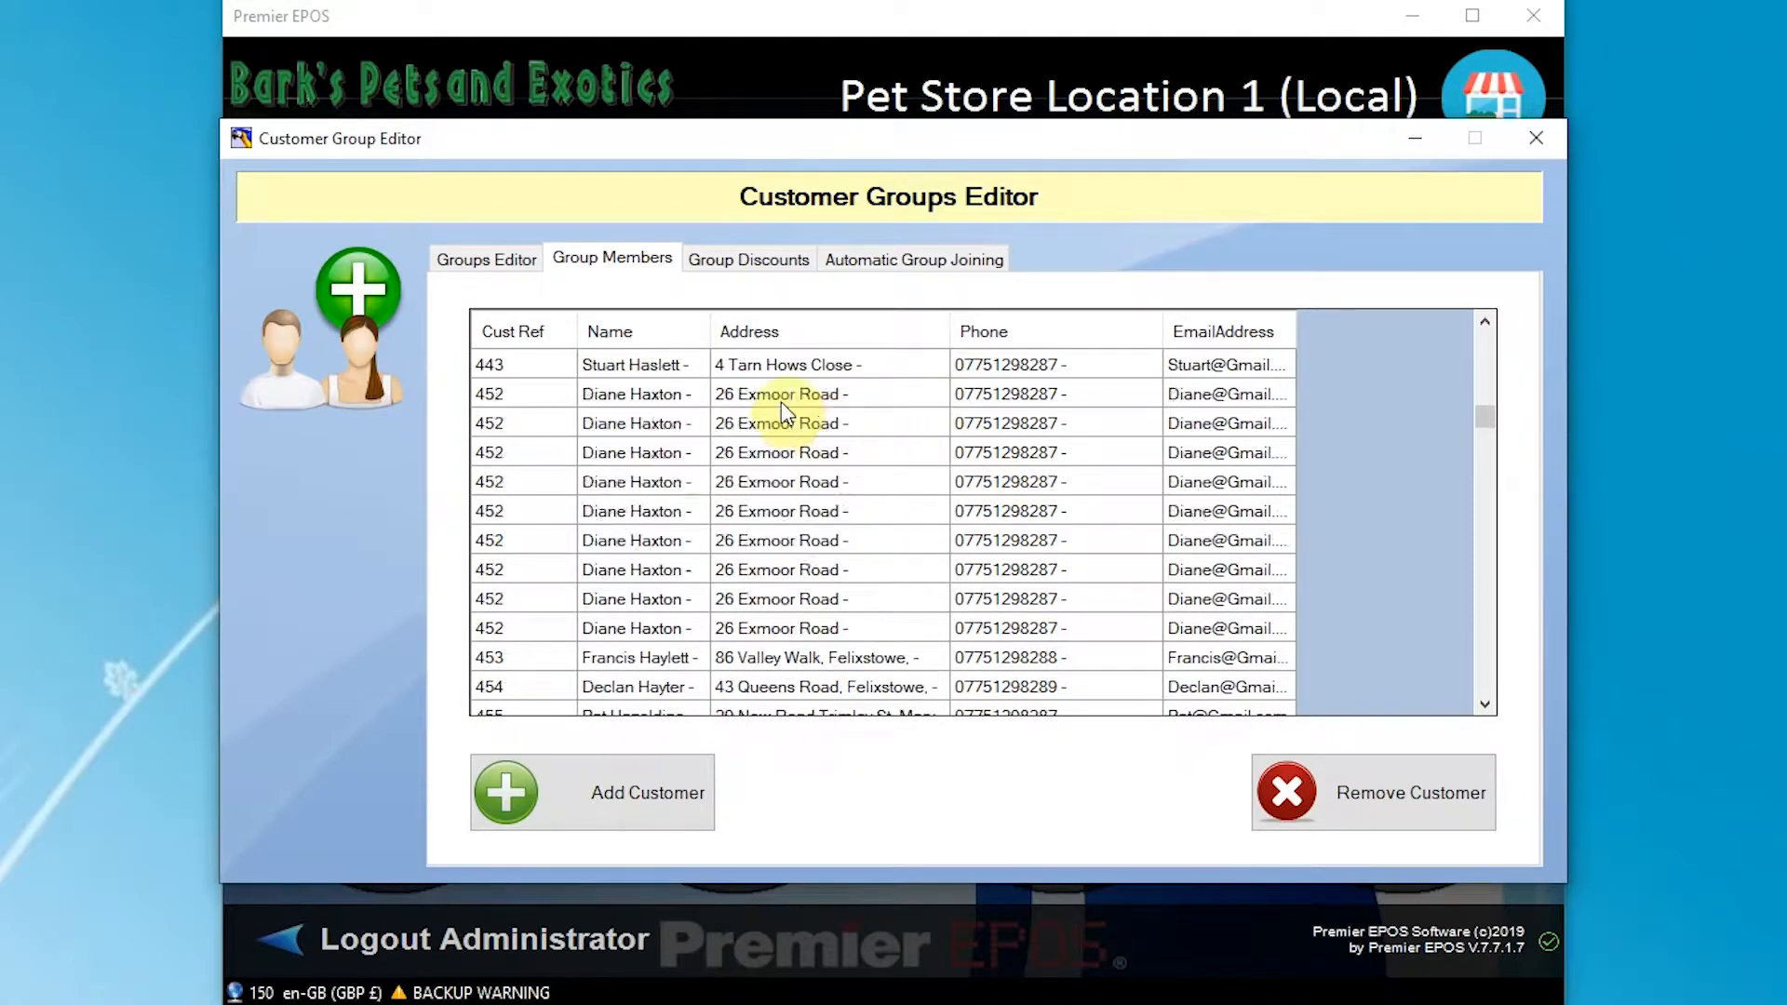
scroll(1027, 453, up, 6)
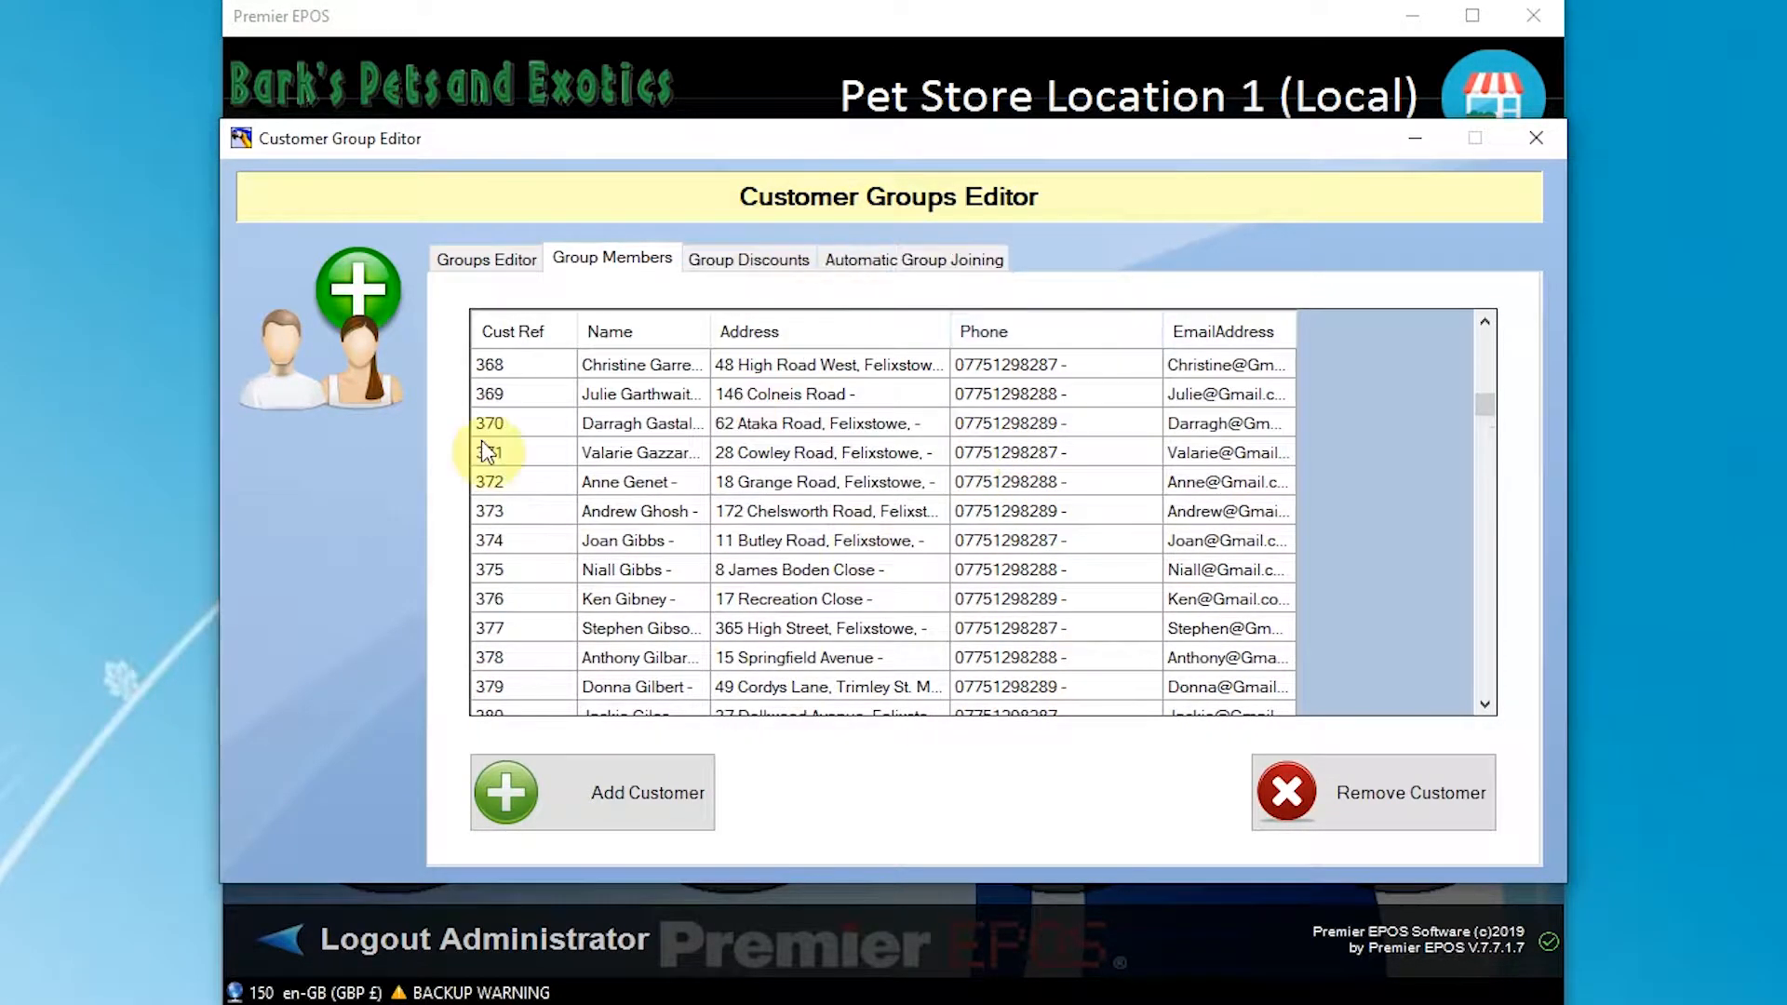
Review the Dog Customers discounts and the available auto join condition types without adding another condition, and return to the groups list.
click(736, 250)
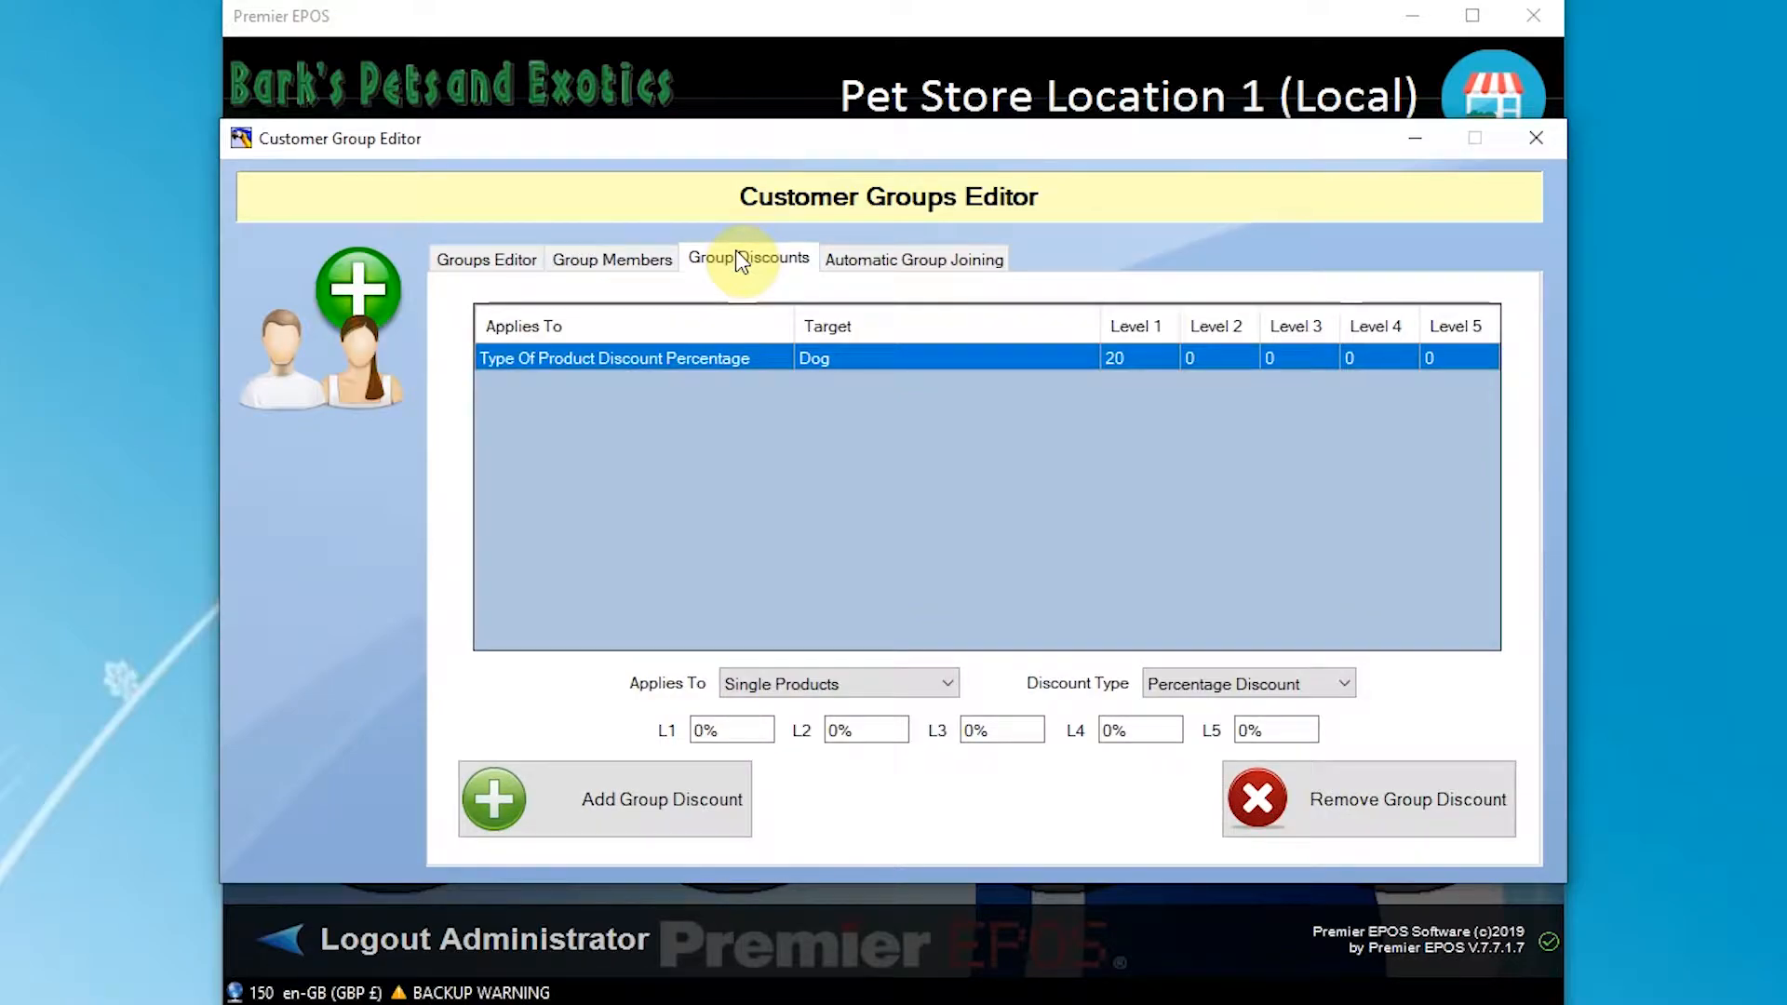
click(912, 258)
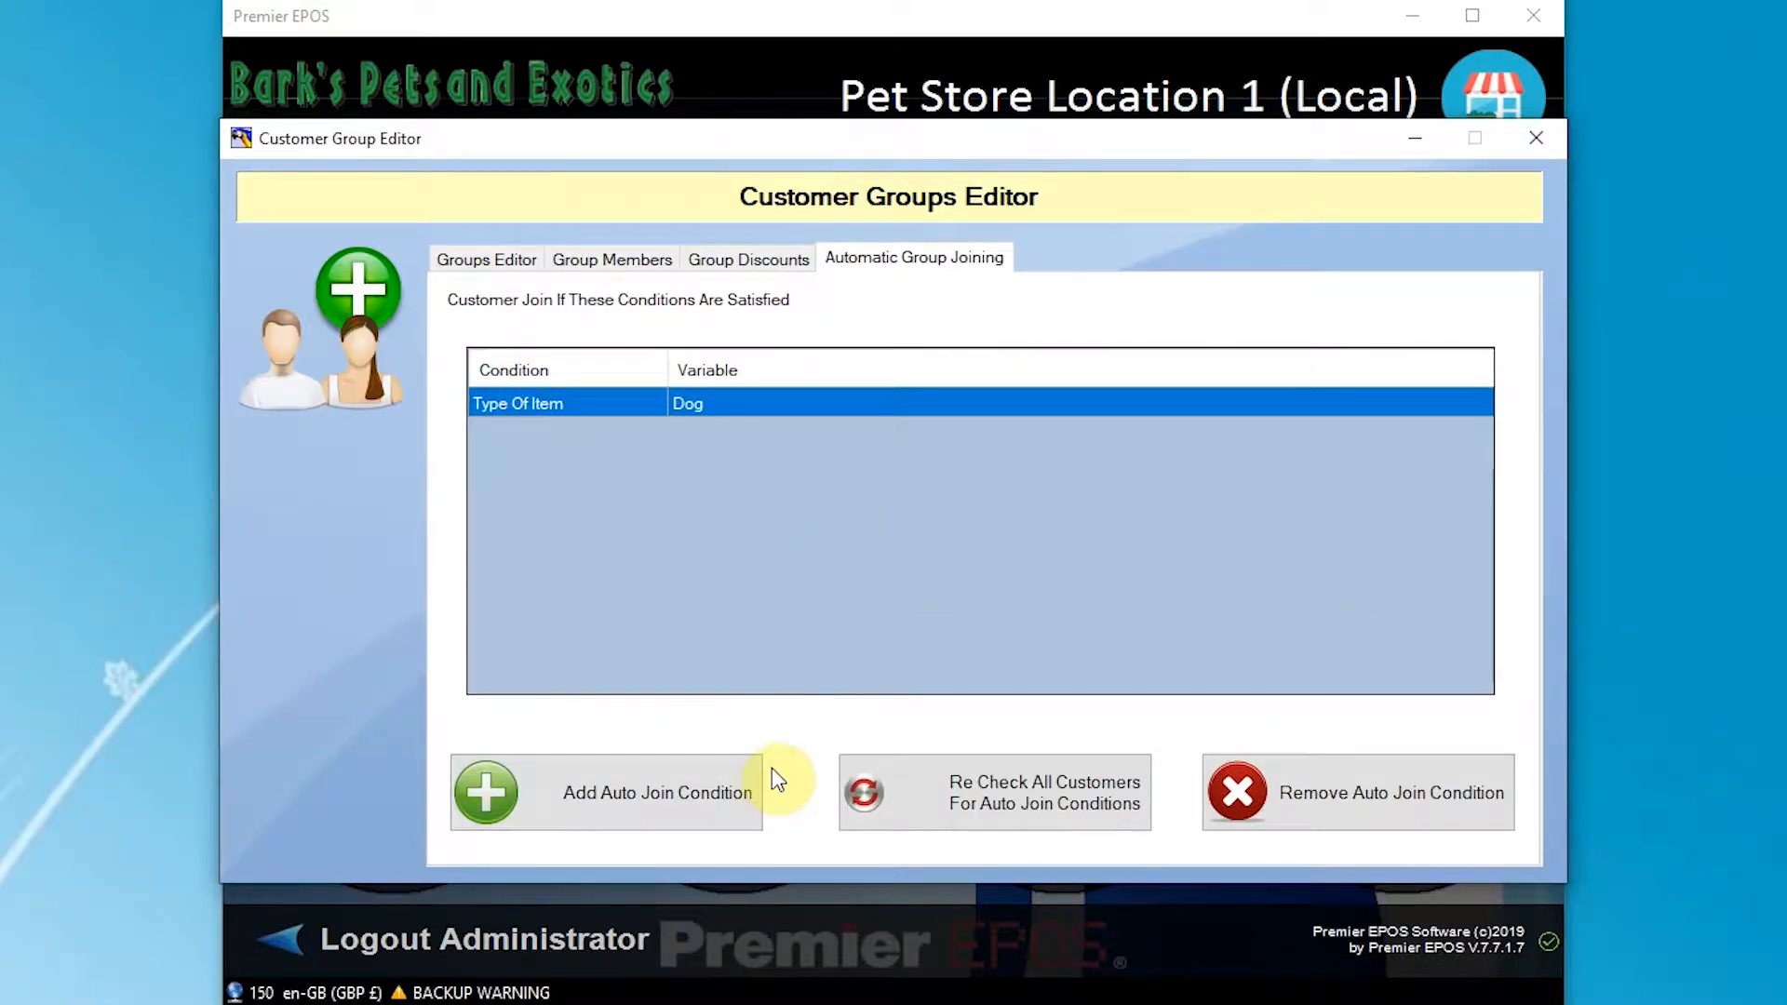
click(684, 814)
click(968, 380)
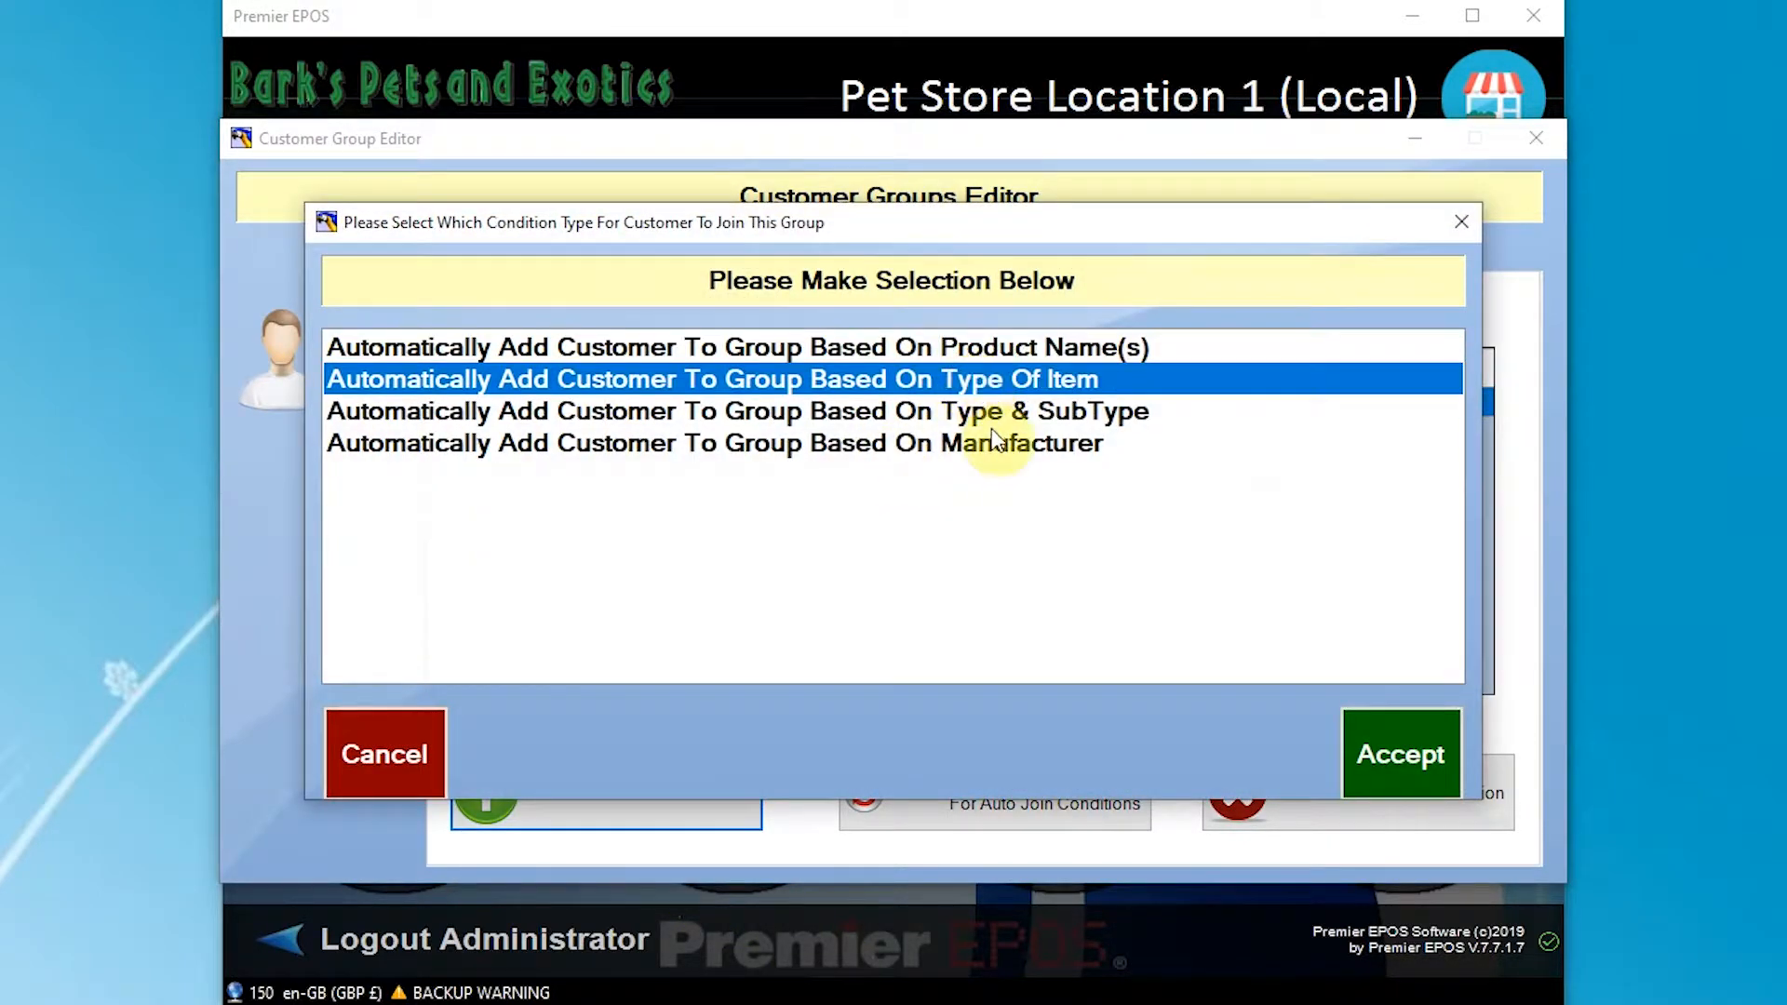
click(997, 350)
click(399, 761)
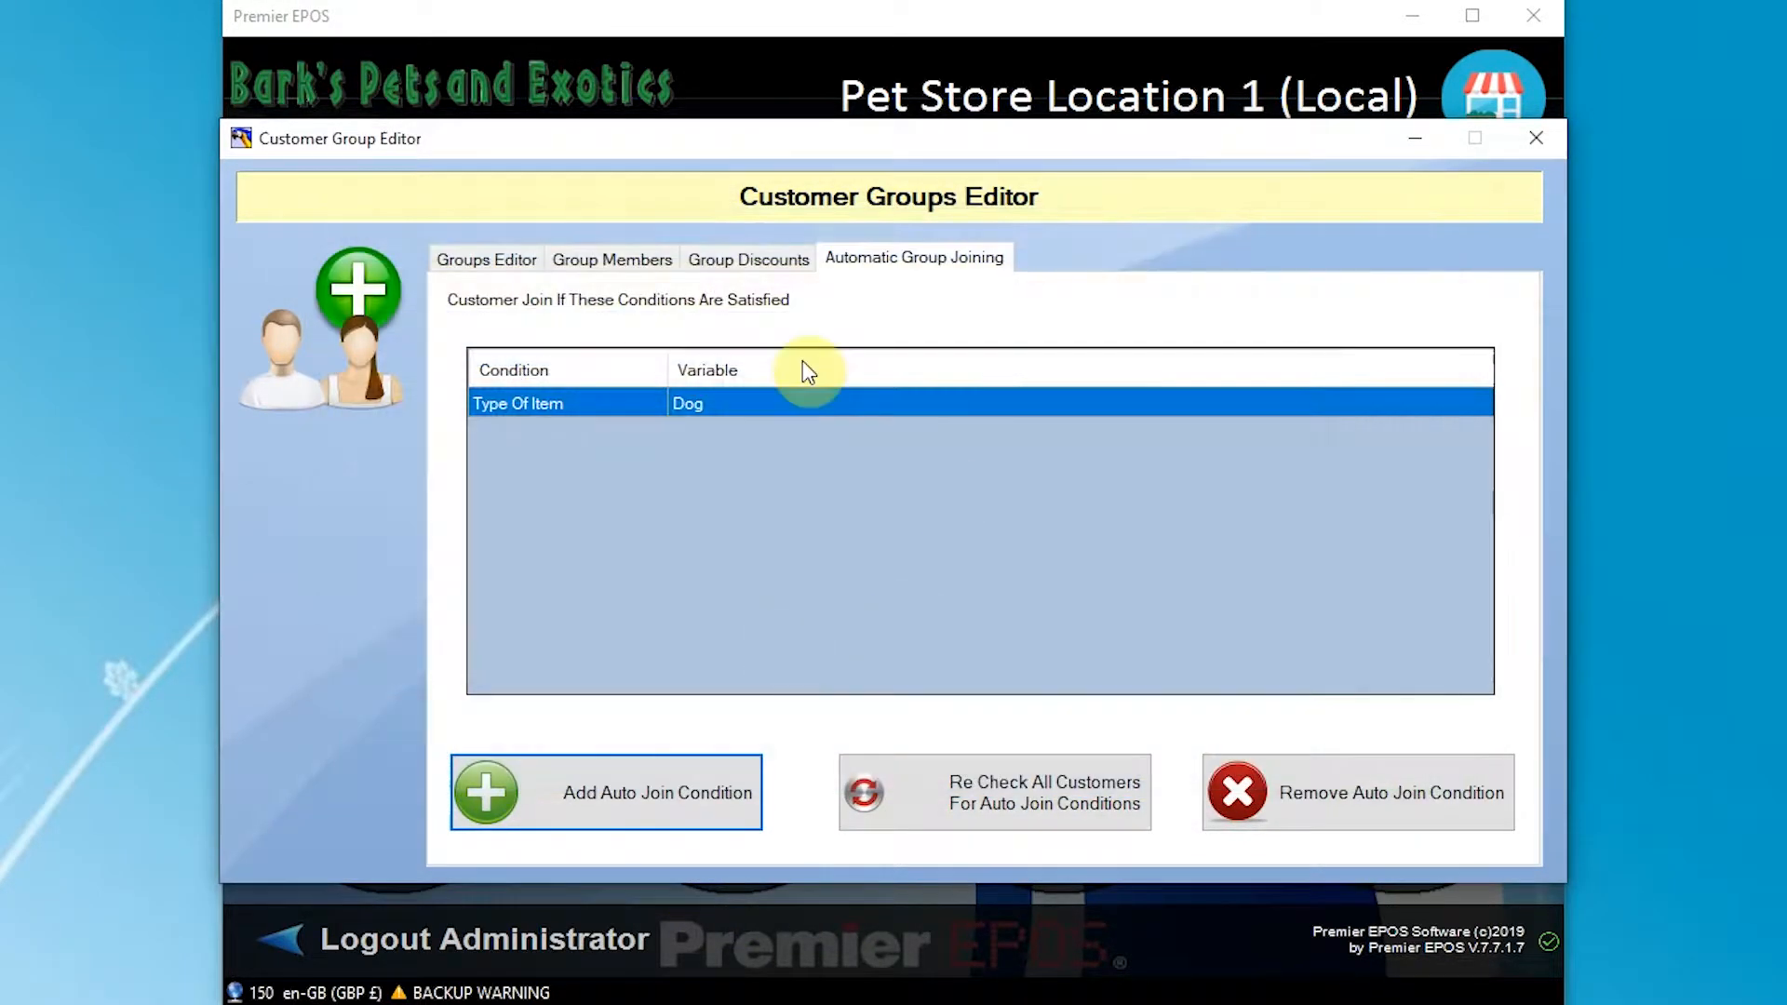
click(507, 261)
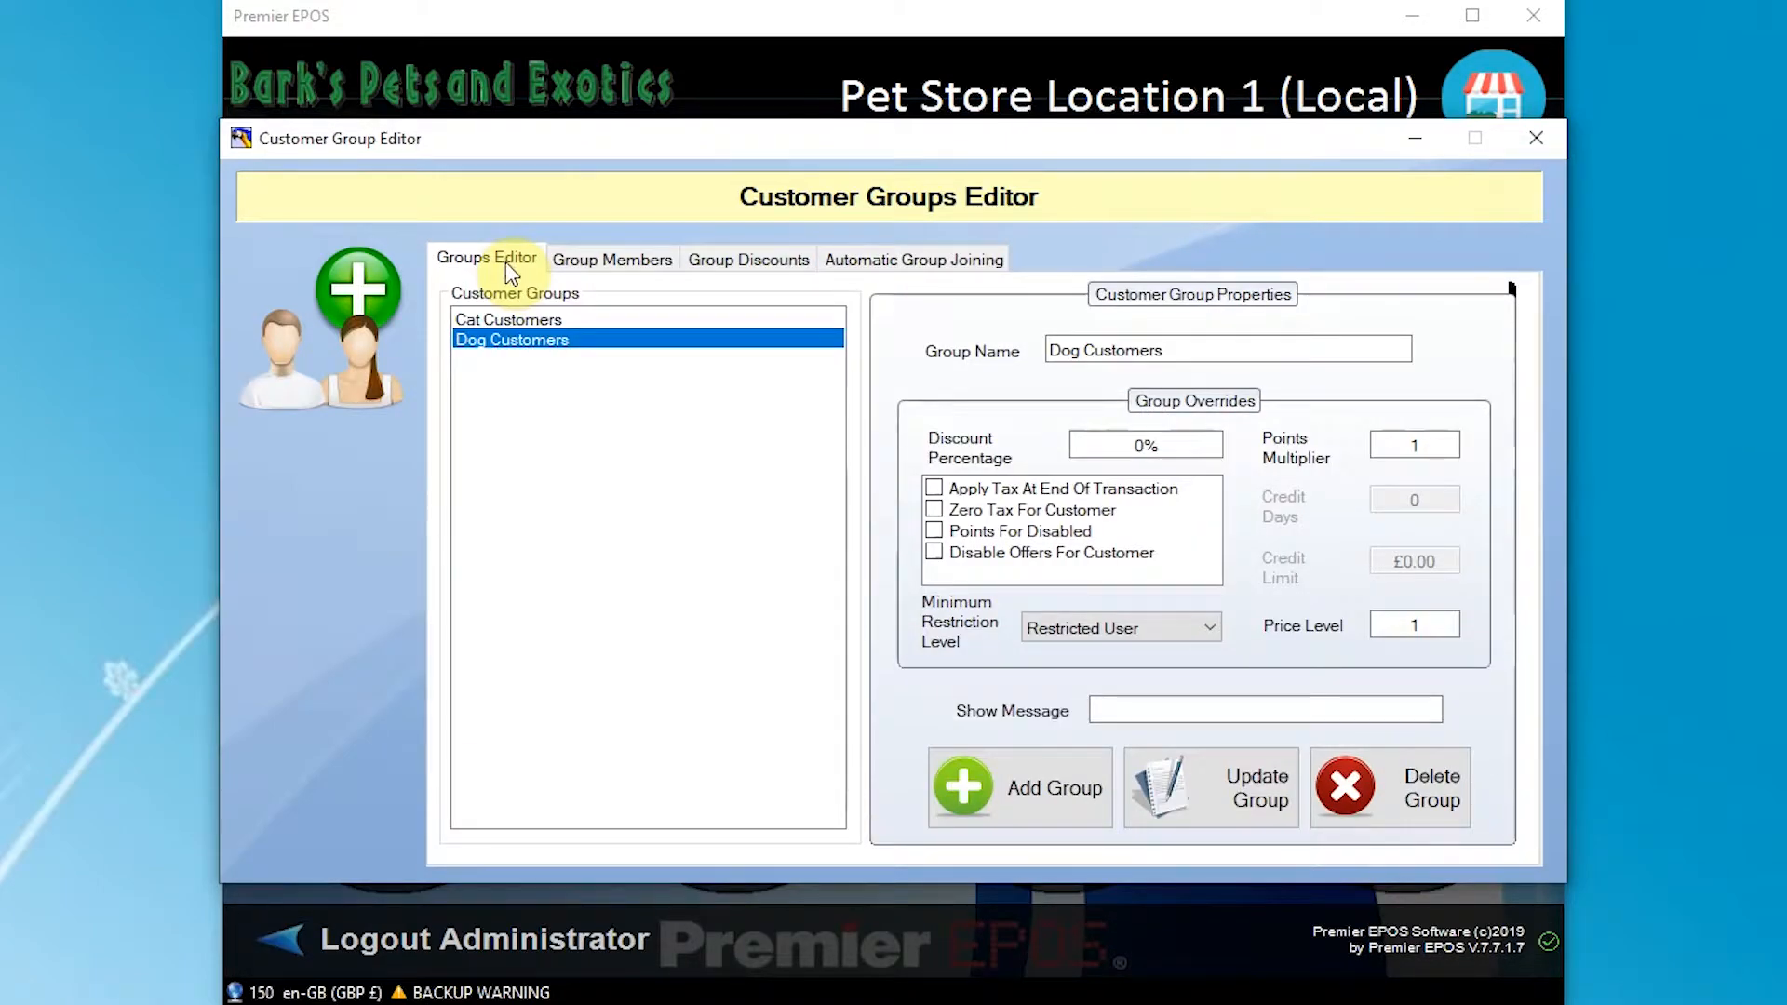